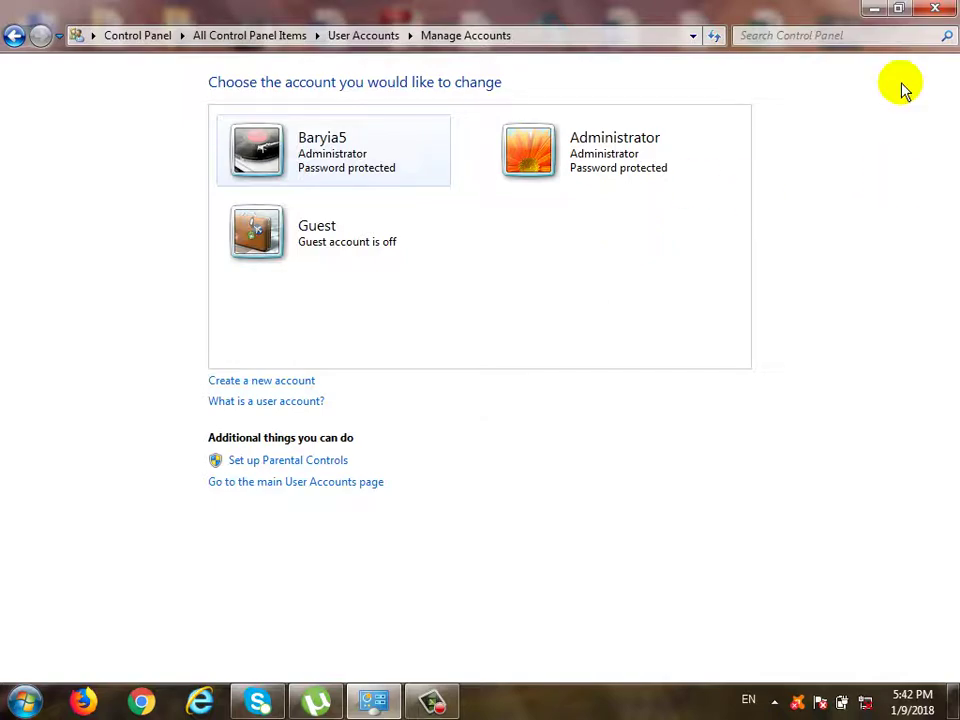
Step: Close the Manage Accounts window and open Parental Controls from a newly opened Control Panel
key("alt+F4")
key("super")
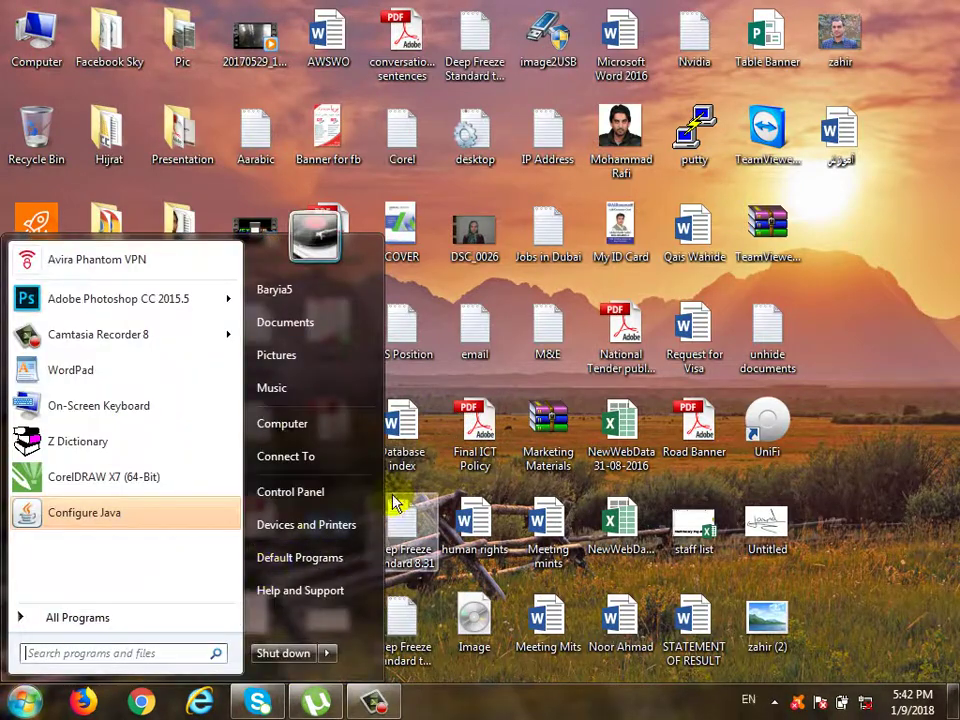
left_click(385, 494)
scroll(422, 357, "down", 1)
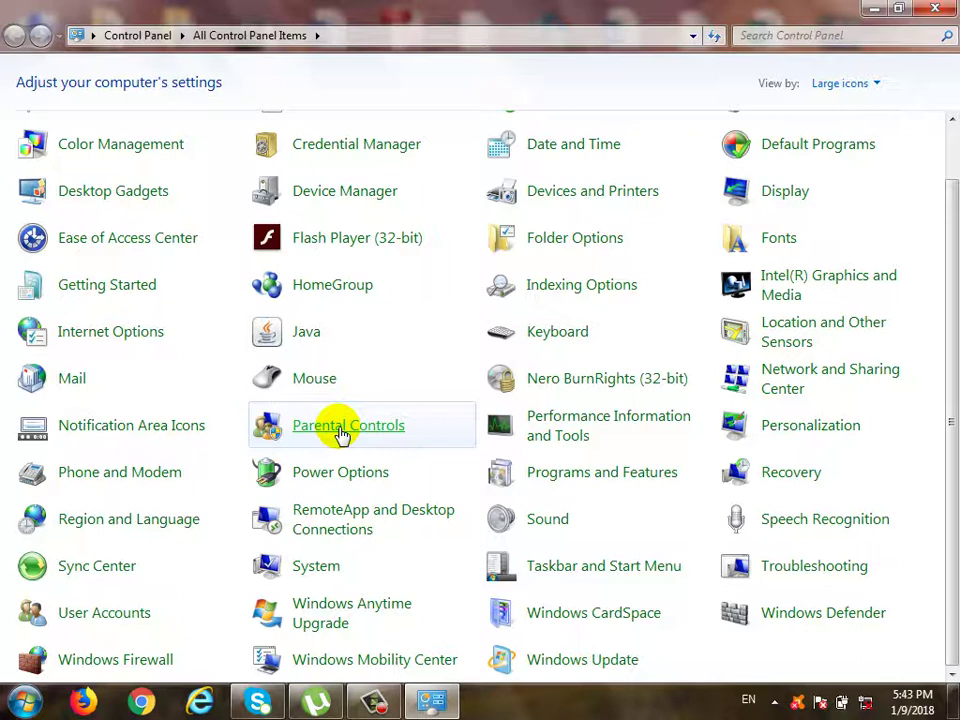
left_click(394, 440)
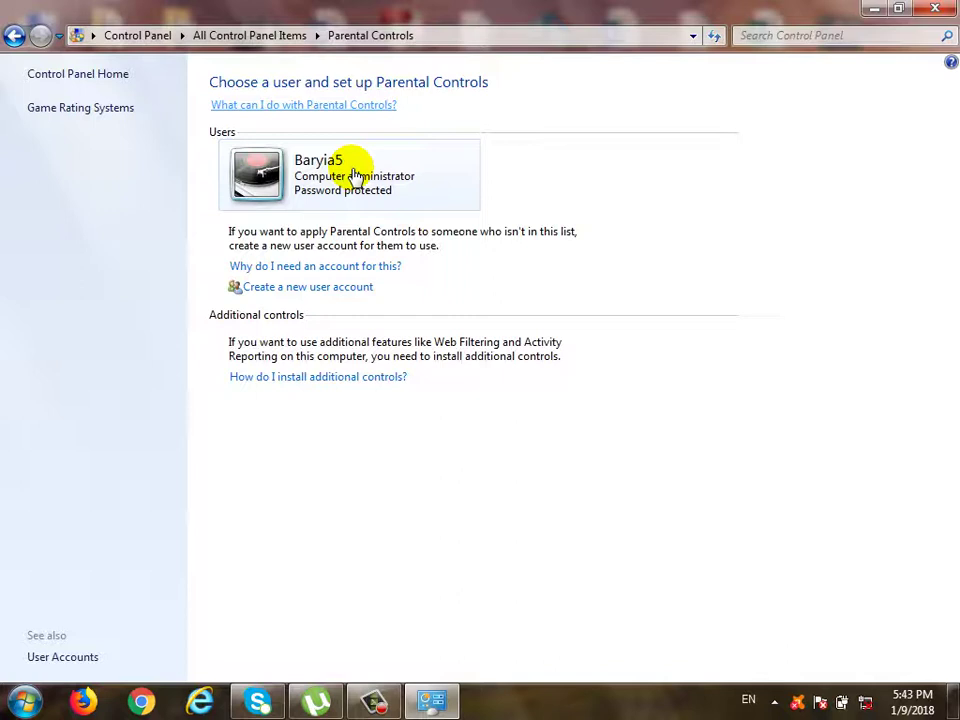
Step: Create a new user account named Students from the Parental Controls page
left_click(319, 288)
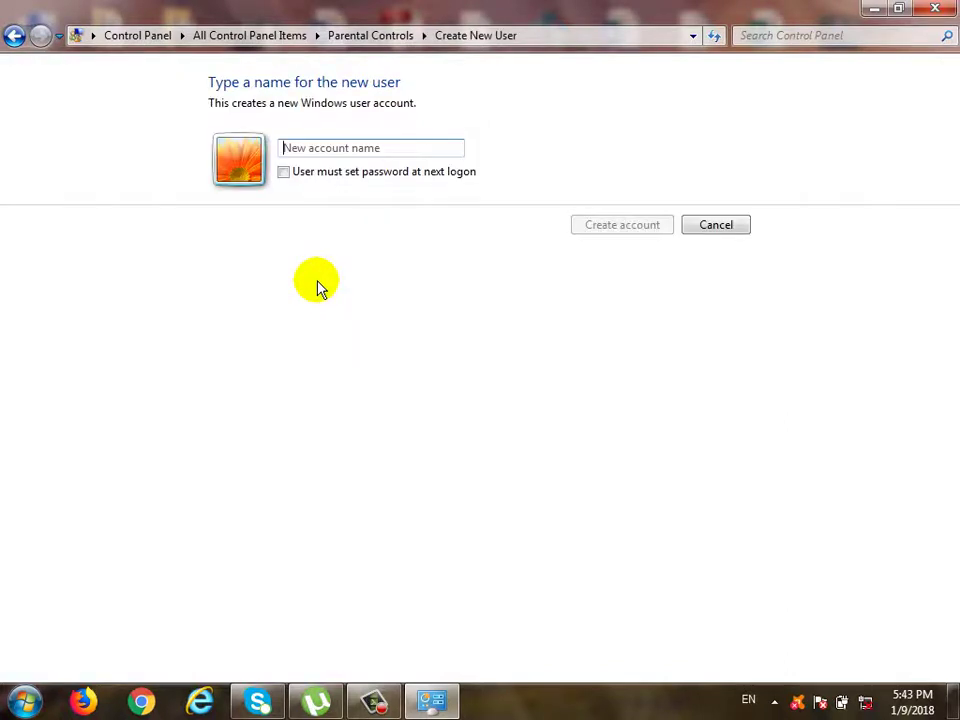
type("S")
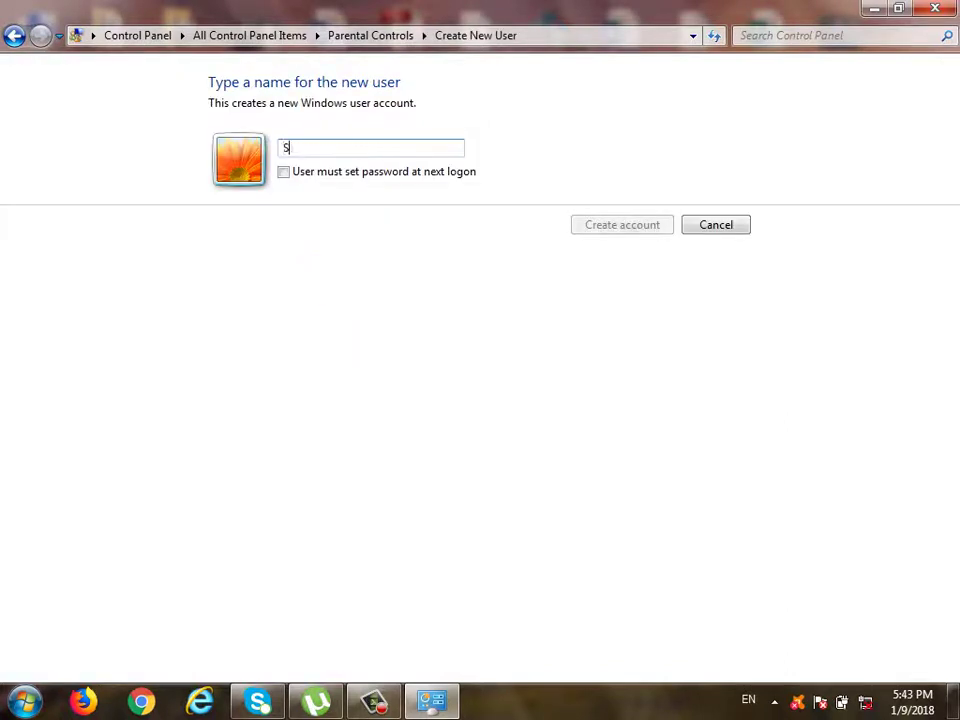
type("tudents")
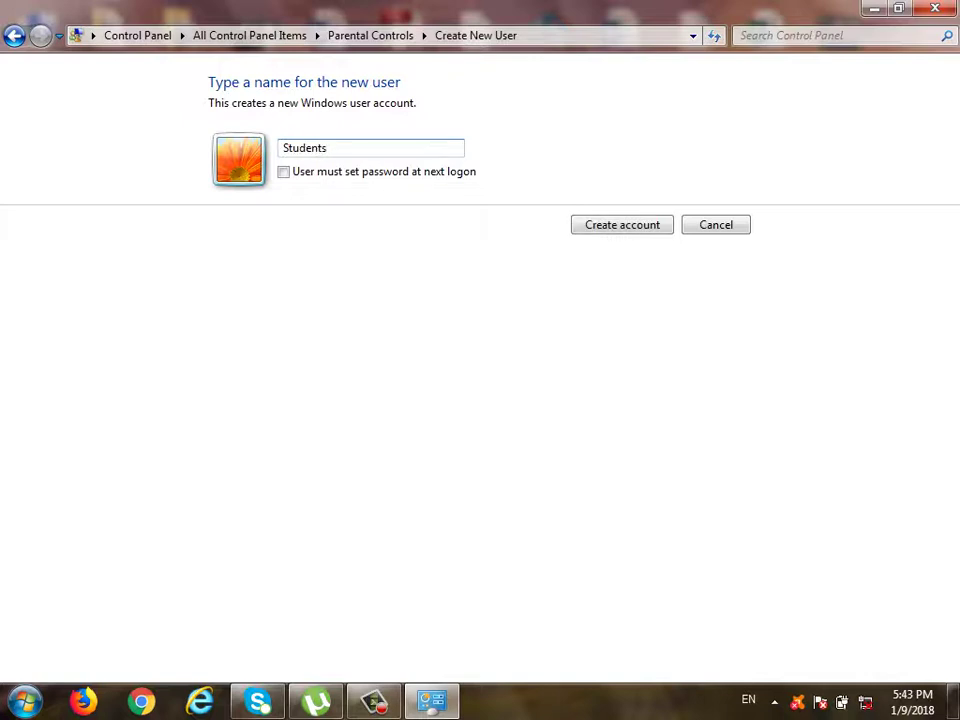
left_click(622, 226)
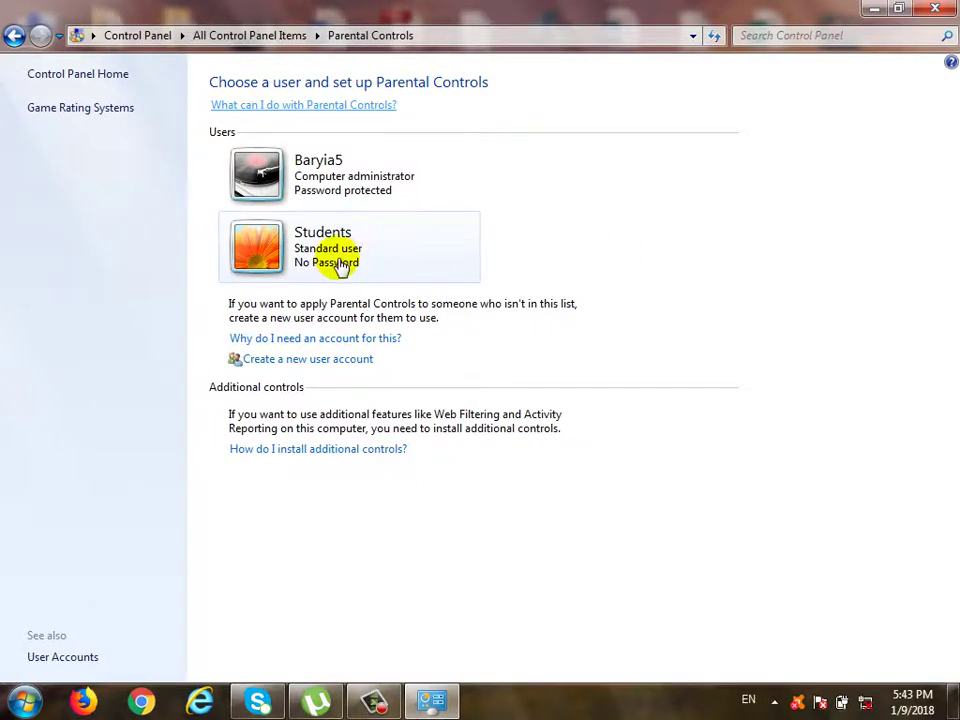
Step: Turn on Parental Controls for the Students account with current settings enforced, and briefly view its time restrictions
left_click(344, 260)
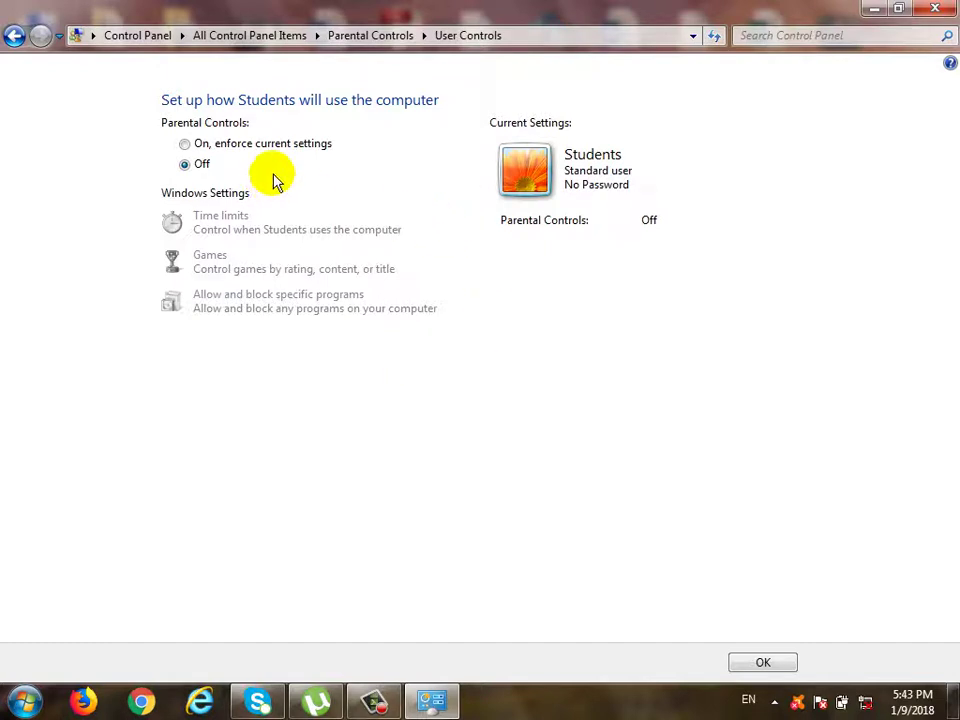
left_click(225, 146)
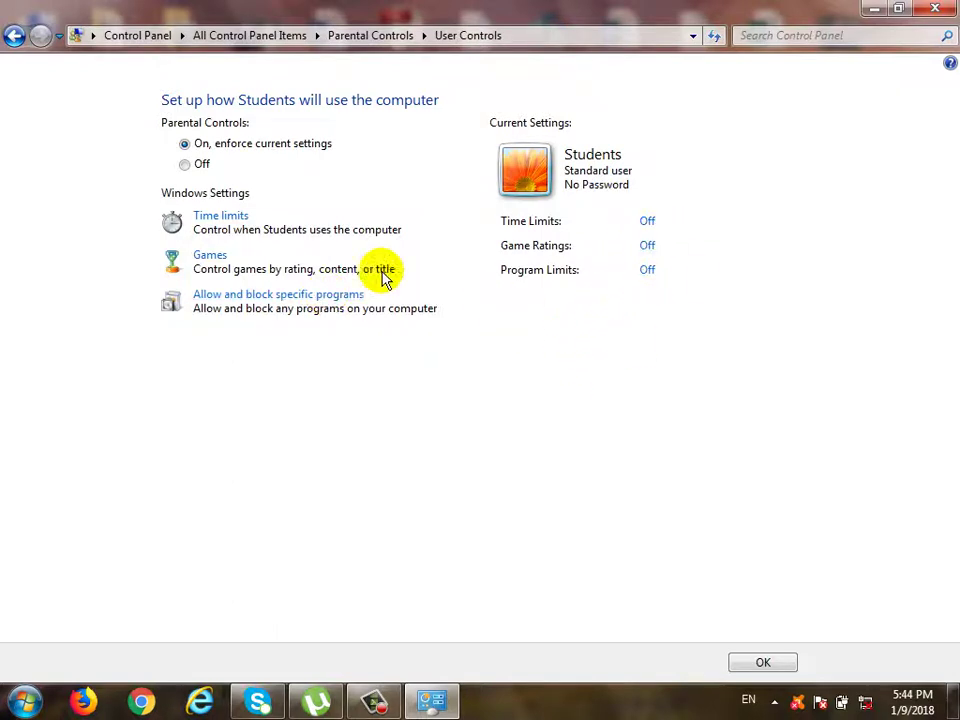
left_click(652, 220)
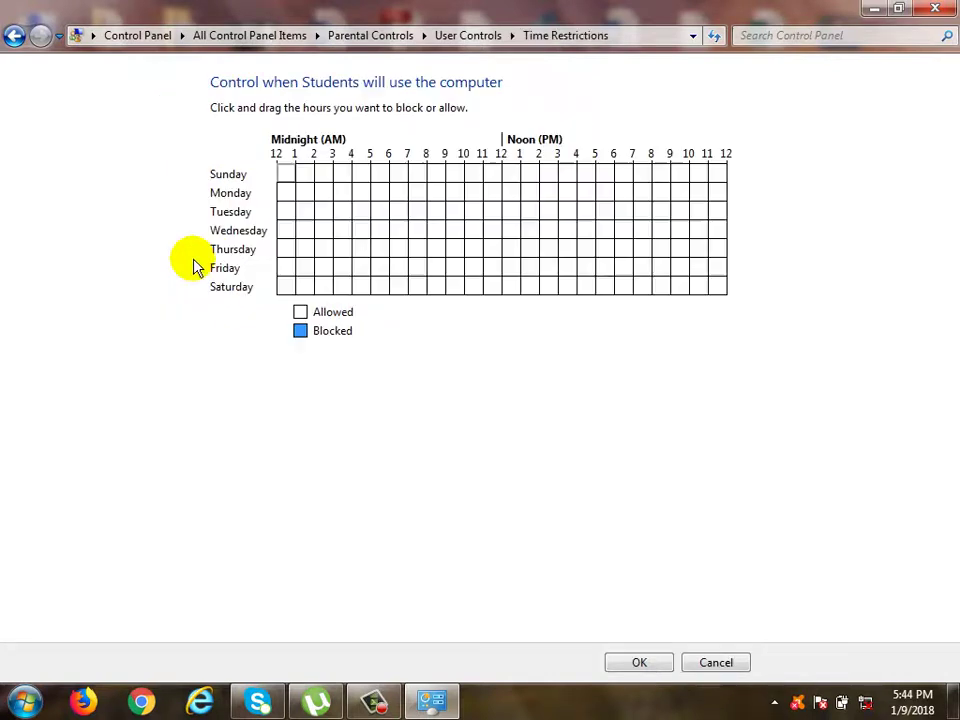
left_click(14, 36)
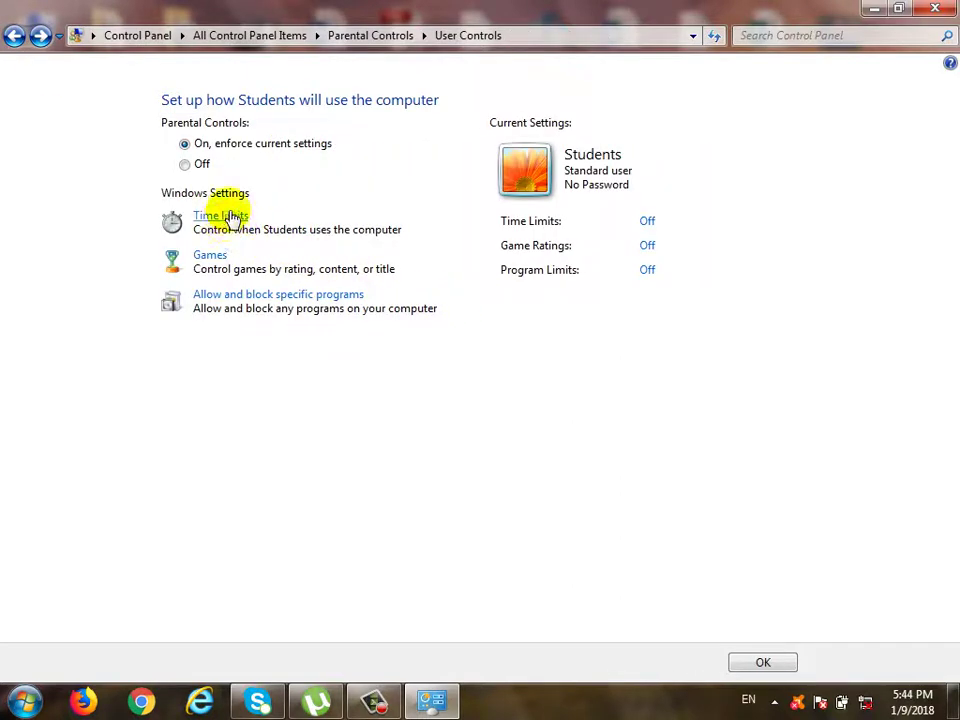
Step: In the Students time limits, block every day from midnight to noon and from 1 PM to midnight, dismissing the color scheme prompt
left_click(228, 216)
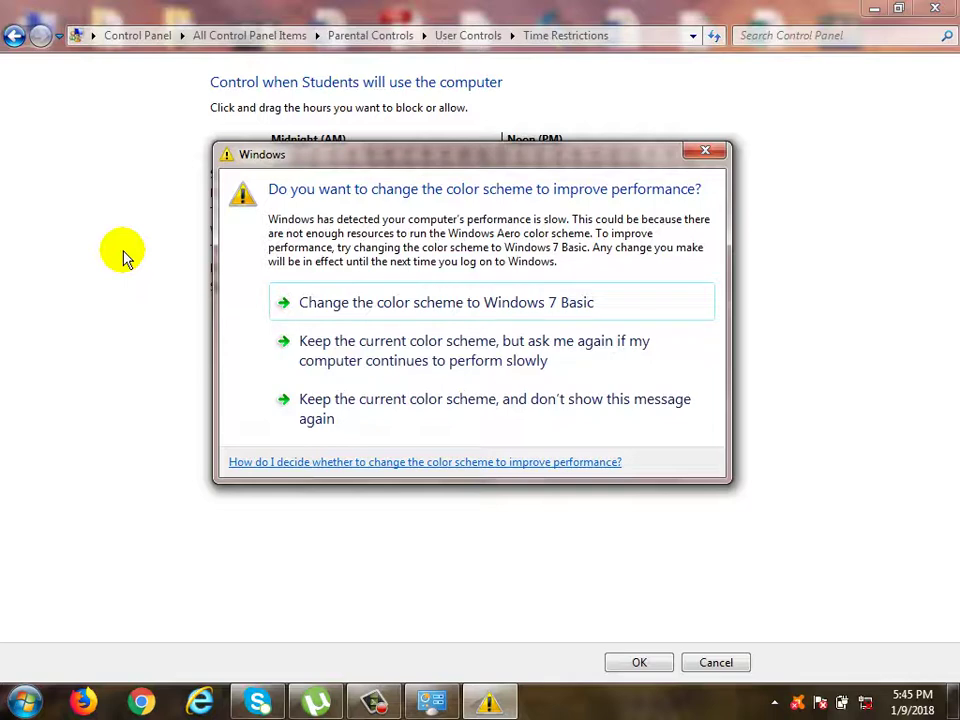
left_click(718, 152)
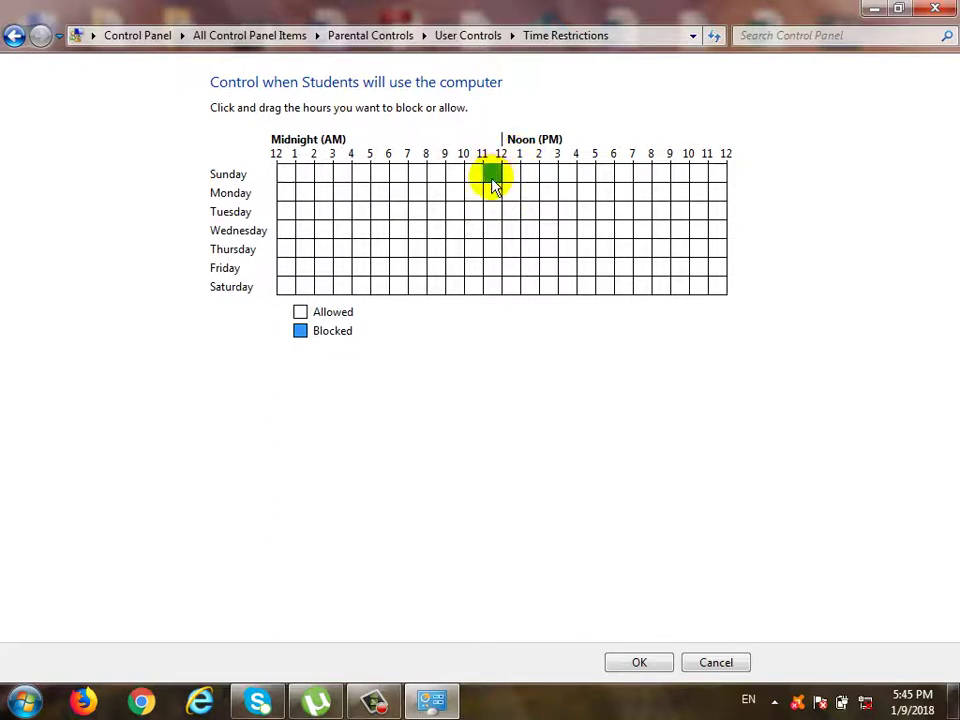
left_click_drag(492, 180, 262, 292)
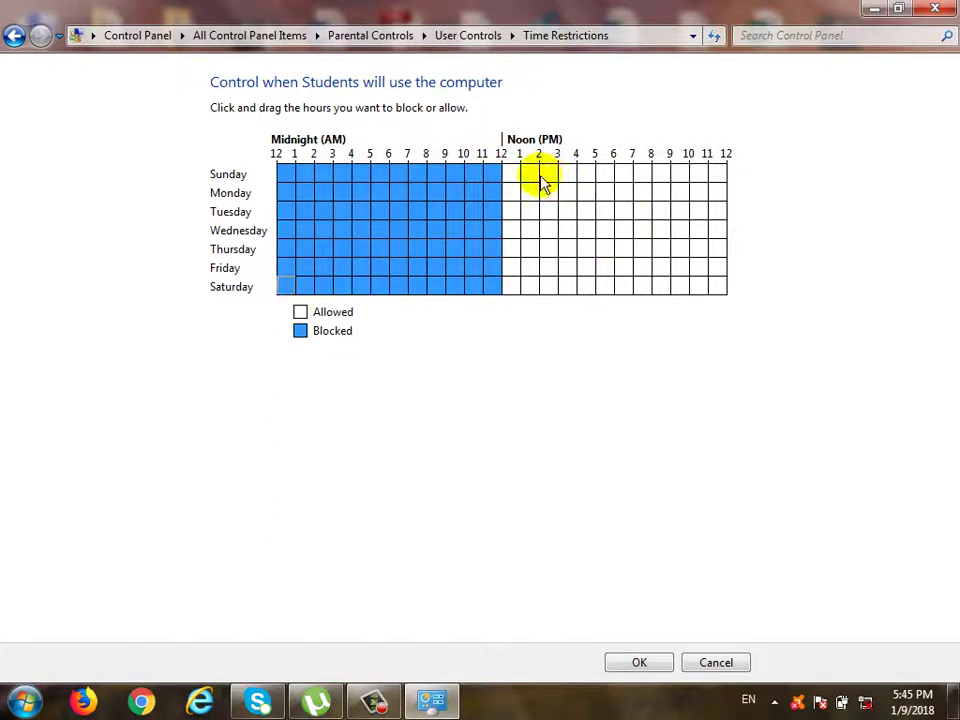
left_click_drag(529, 178, 718, 295)
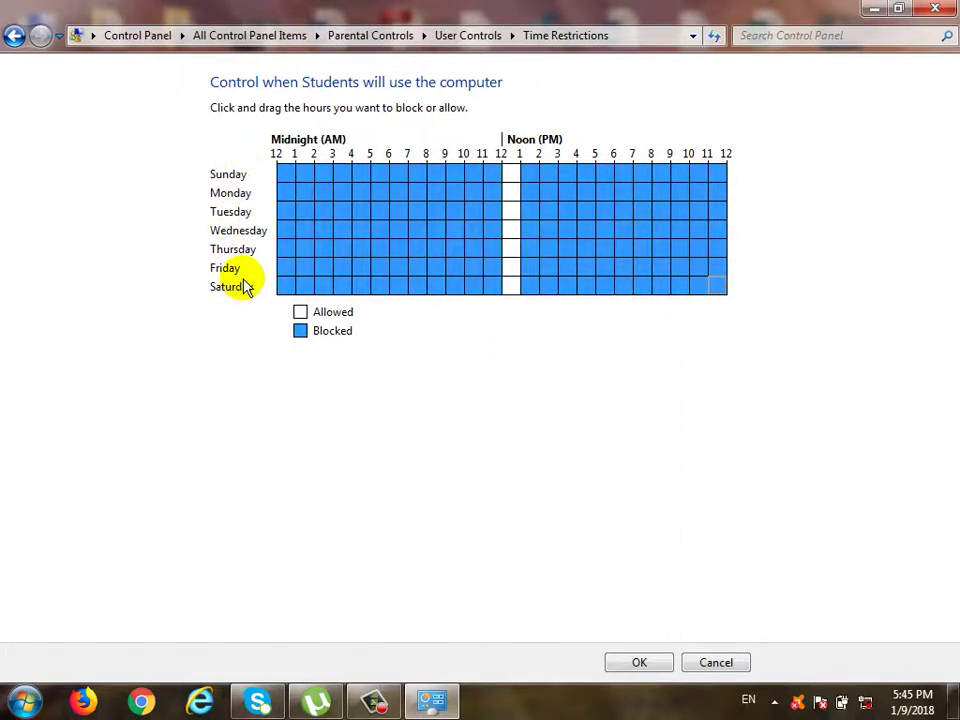
left_click_drag(505, 240, 468, 260)
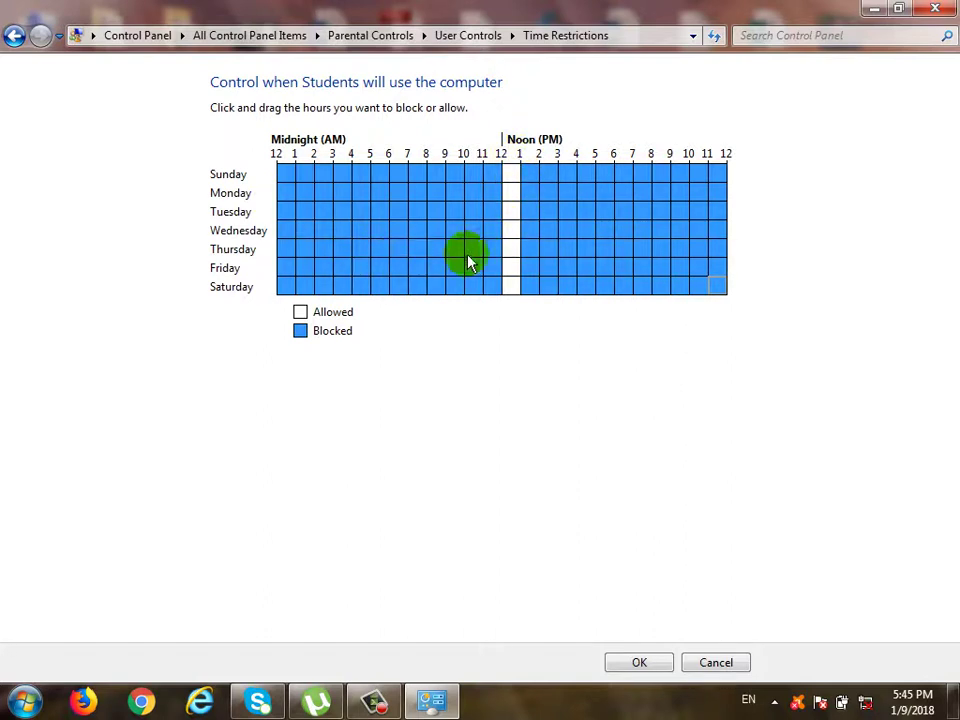
Step: Block Monday's noon to 1 PM hour, and reset the whole weekly grid to allowed, dismissing the color scheme prompt
left_click(512, 193)
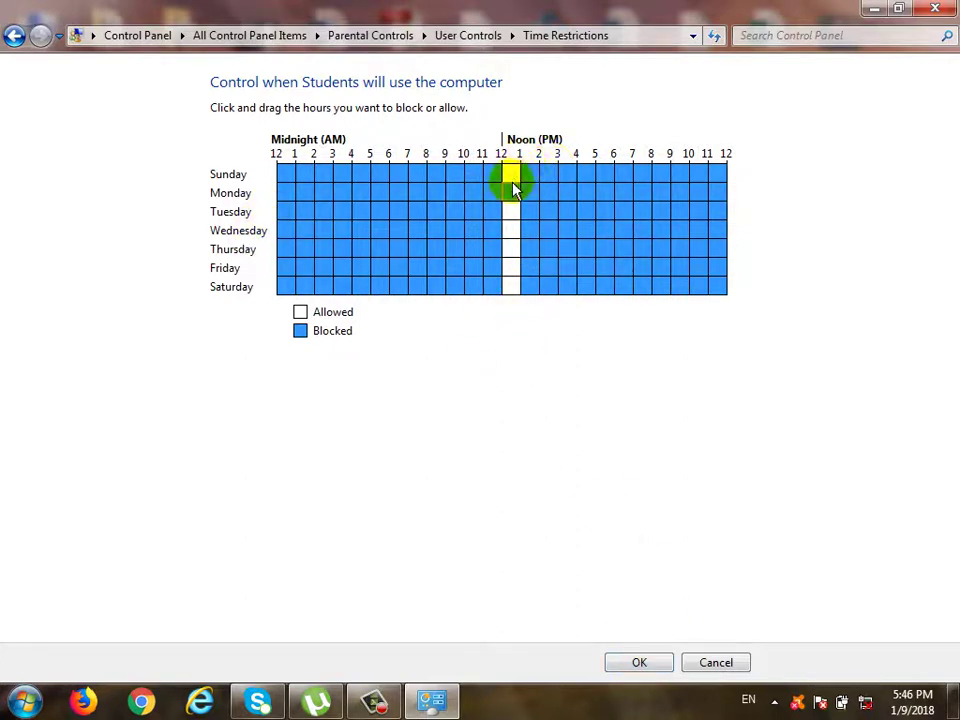
left_click_drag(513, 190, 516, 284)
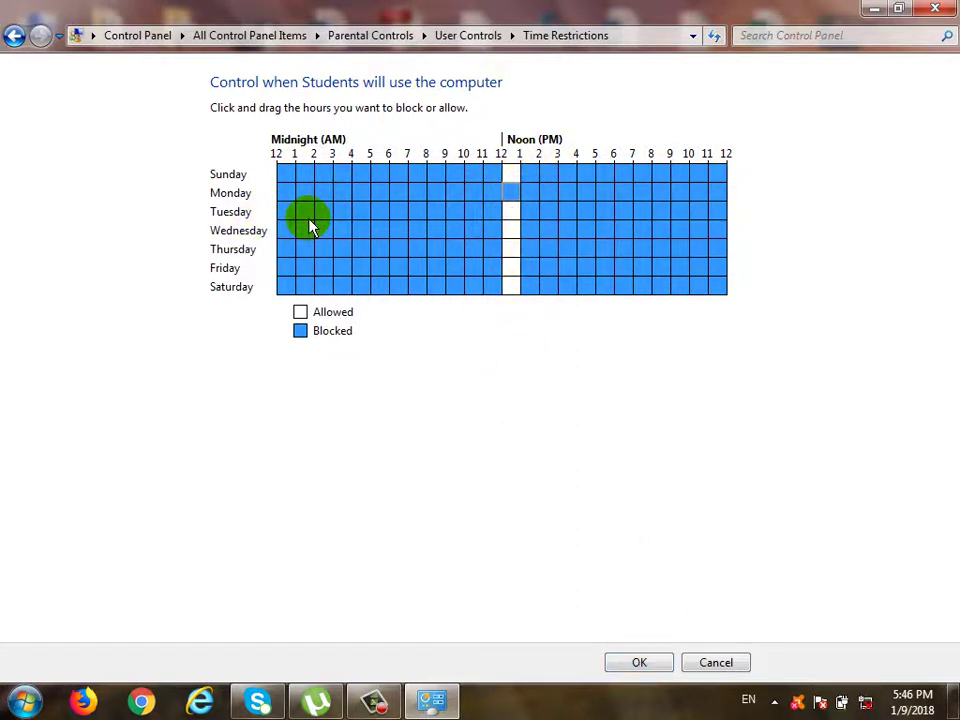
left_click_drag(280, 176, 765, 290)
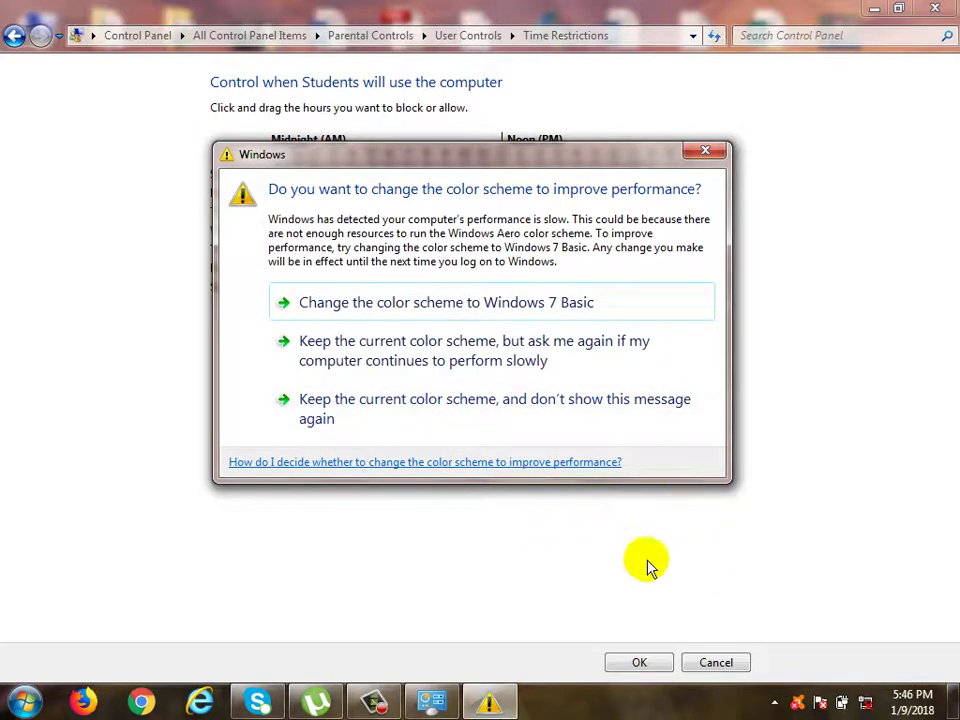
left_click(705, 153)
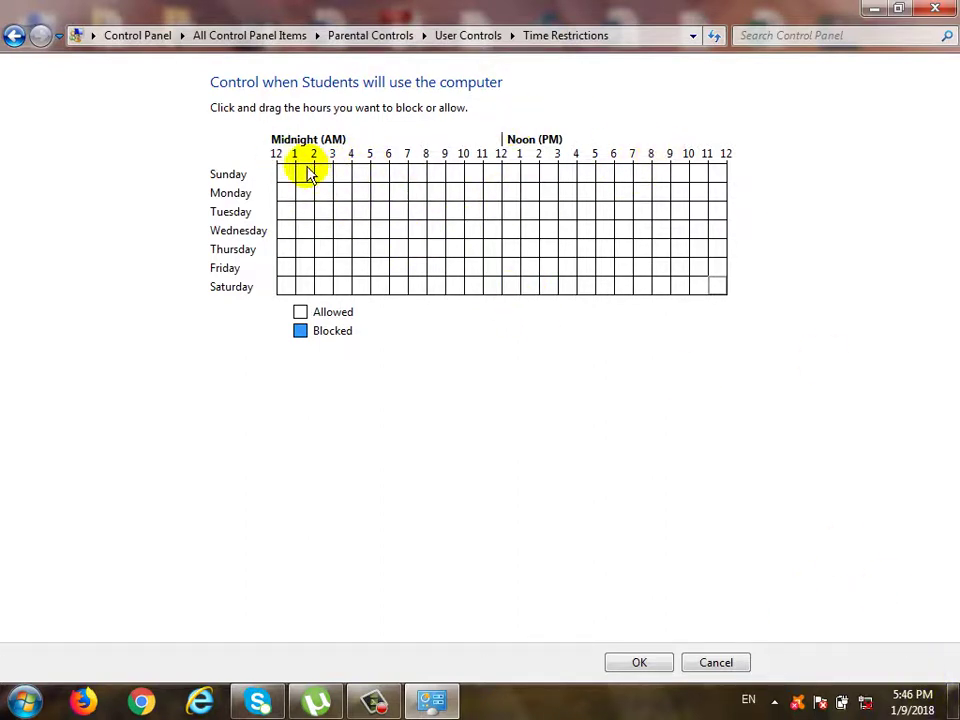
Step: Try blocking every day from 1 AM to midnight plus the first hour, and return to the Students user controls without saving
left_click_drag(306, 171, 709, 304)
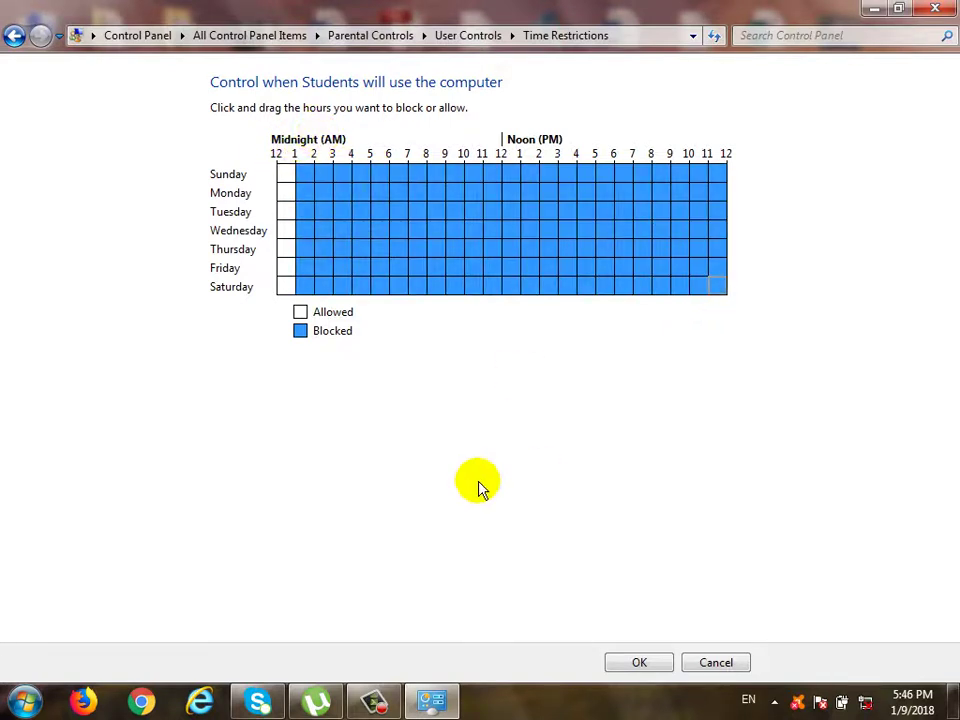
mouse_move(324, 189)
left_mouse_down()
mouse_move(290, 173)
mouse_move(283, 262)
left_mouse_up()
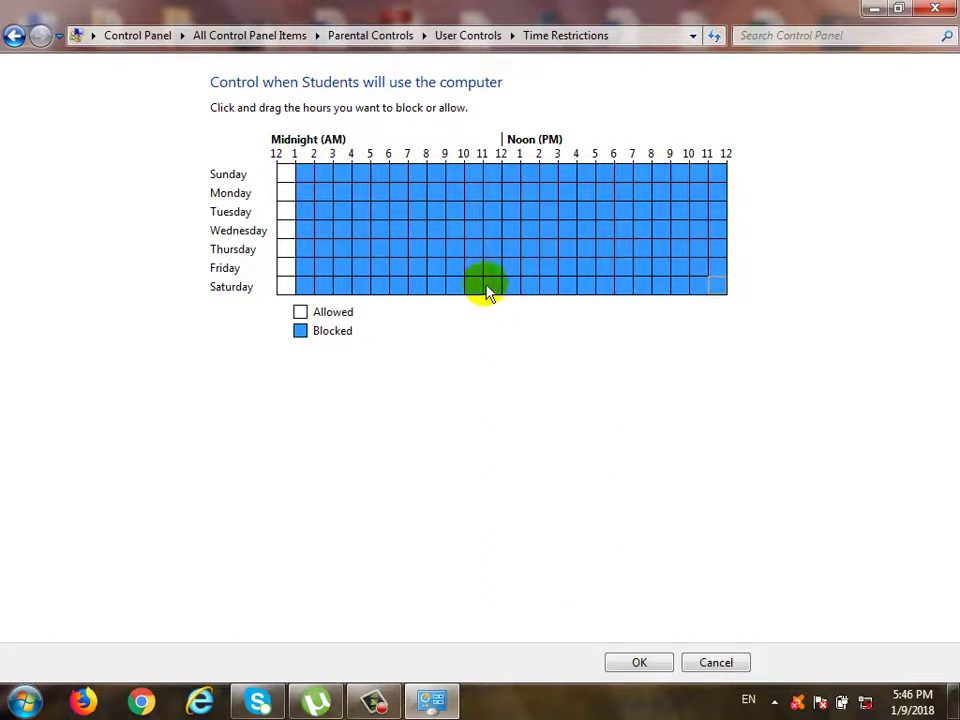
left_click_drag(285, 172, 291, 294)
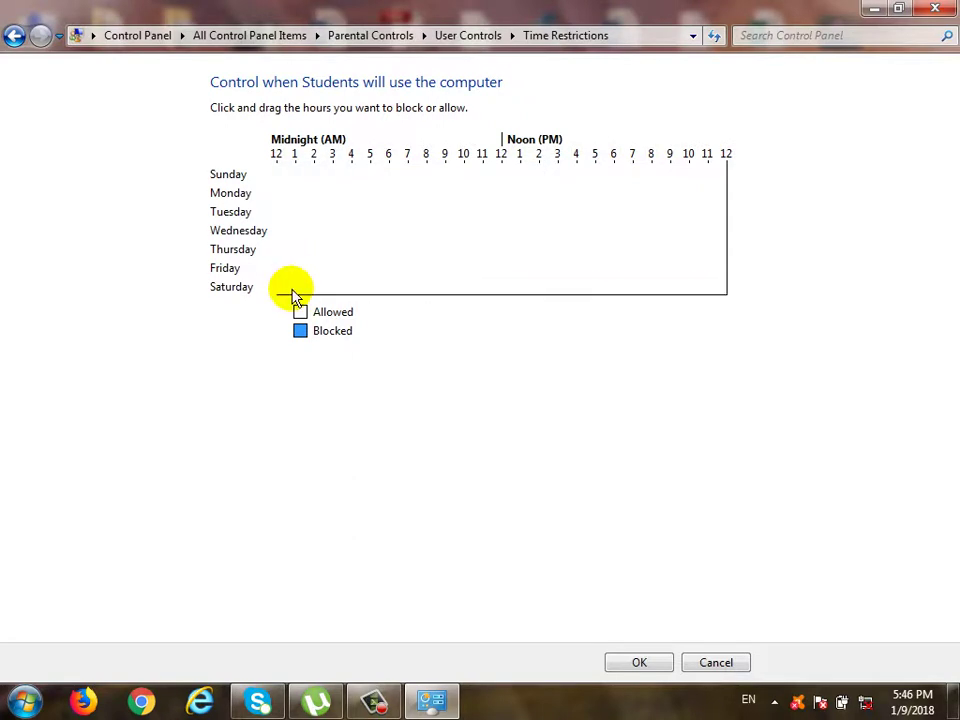
left_click(14, 36)
left_click(15, 37)
left_click(40, 38)
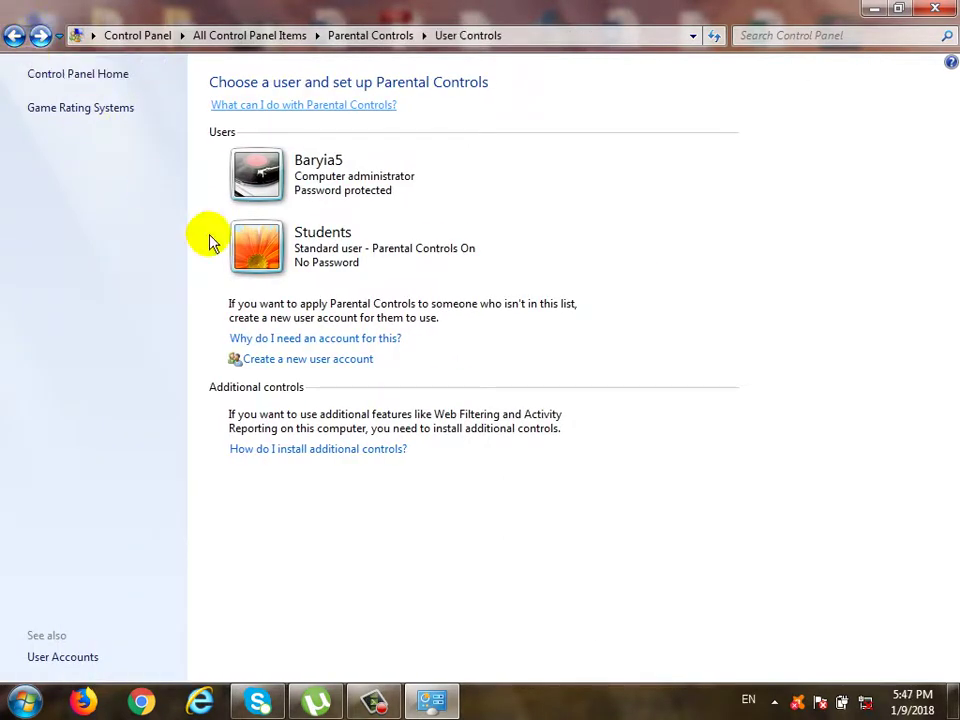
Step: Open the Students game controls, try denying and allowing games, and view the game rating restrictions without saving changes
left_click(212, 260)
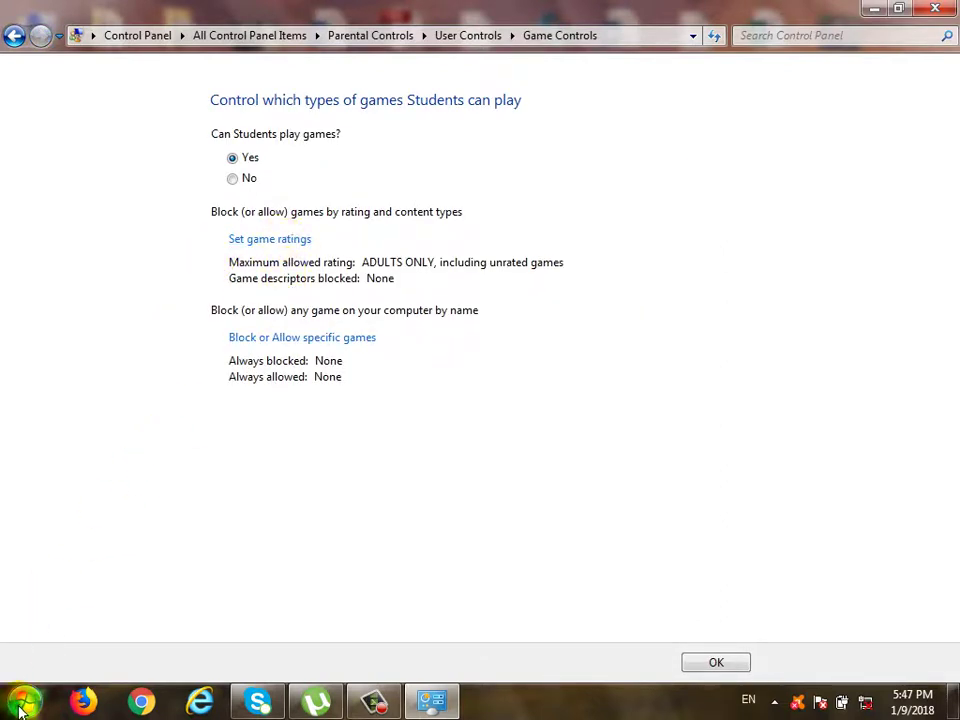
left_click(250, 181)
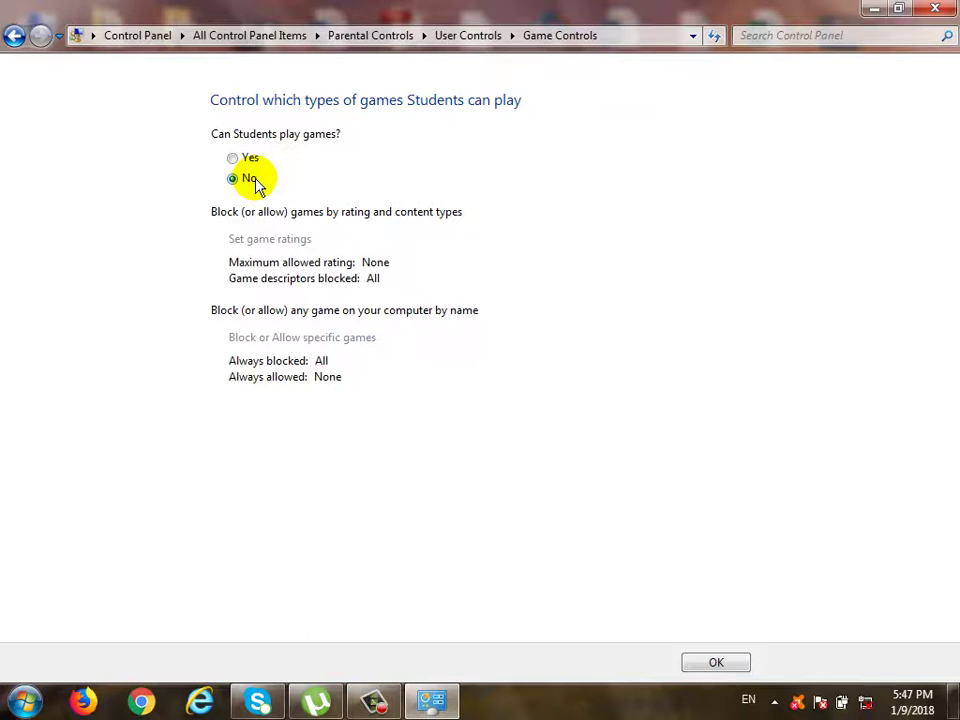
left_click(249, 162)
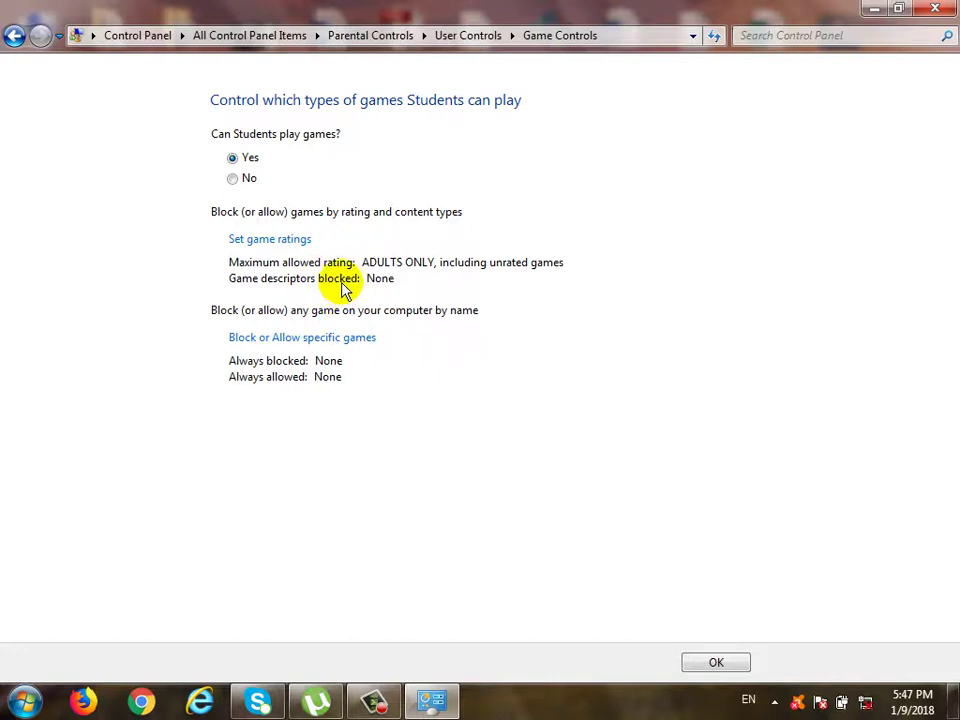
left_click(270, 239)
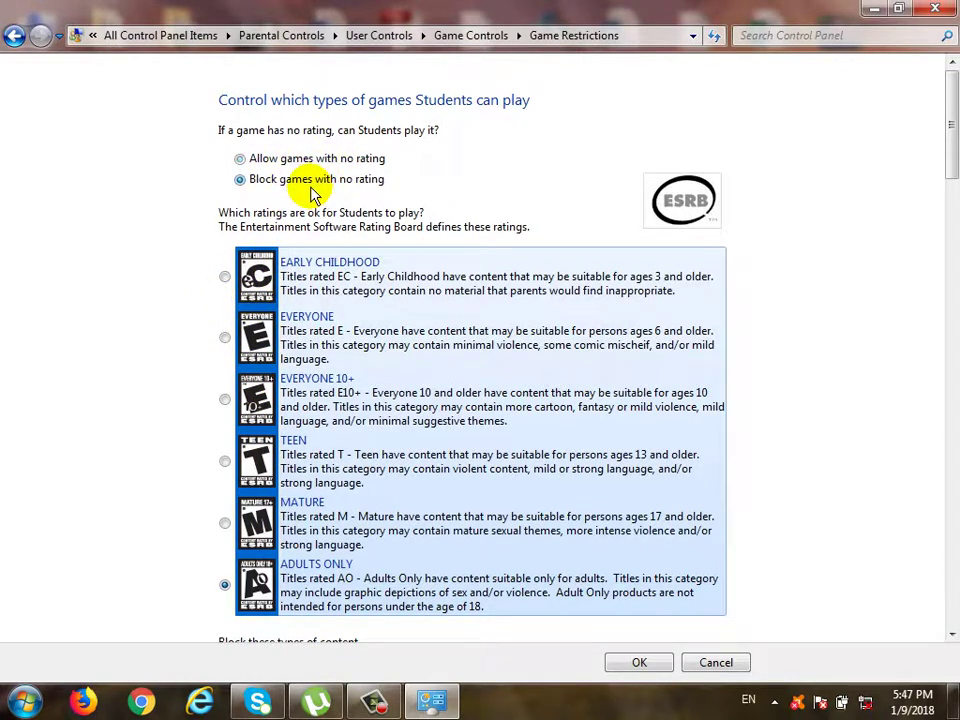
left_click(15, 37)
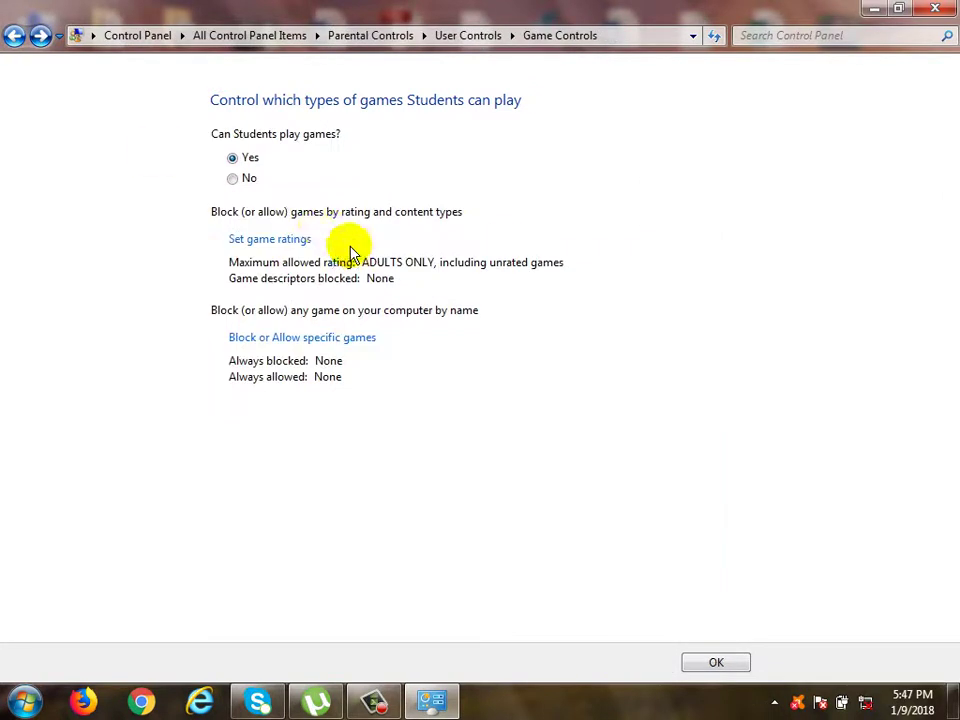
Step: Set whether Students can play games to No, and return to the account's user controls
left_click(250, 179)
left_click(251, 160)
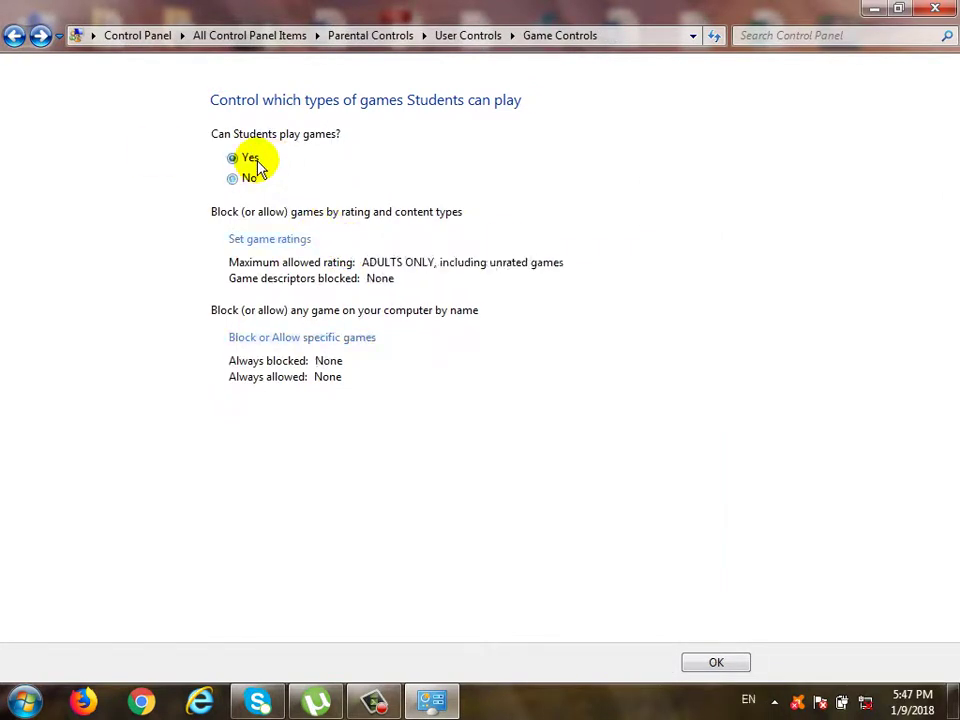
left_click(243, 180)
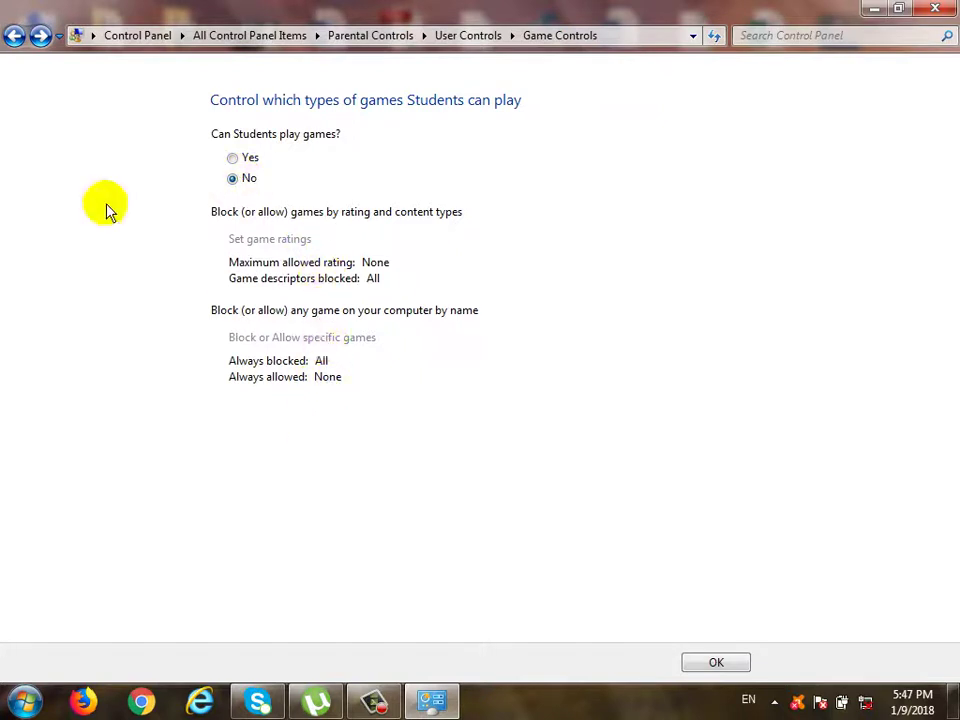
left_click(14, 35)
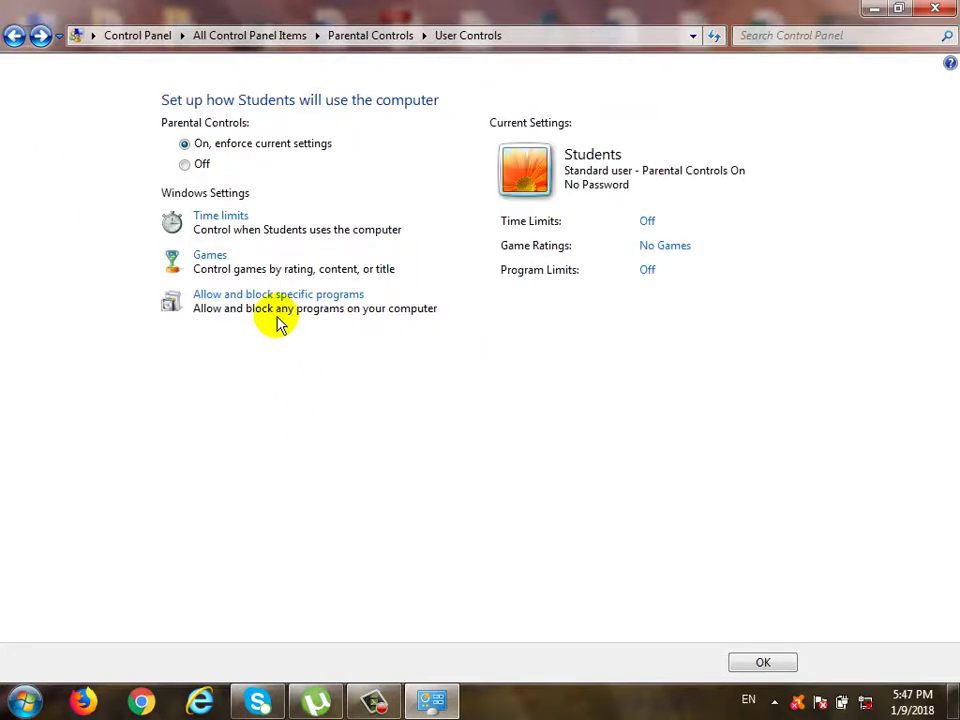
Step: Try limiting Students to only the programs allowed in the application restrictions, marking every listed program as allowed
left_click(297, 300)
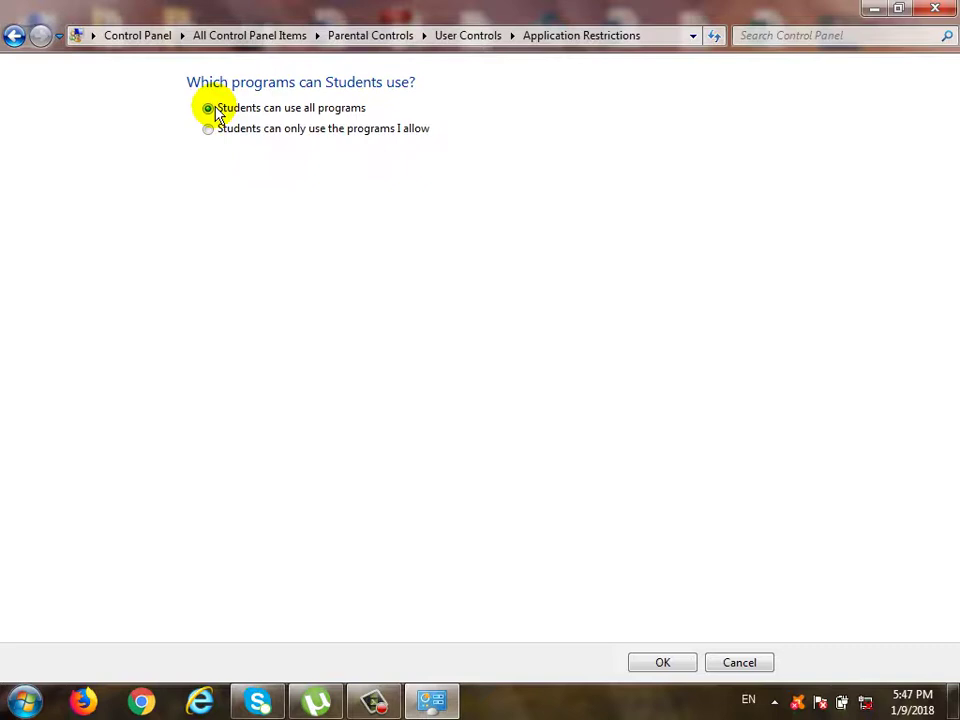
left_click(246, 131)
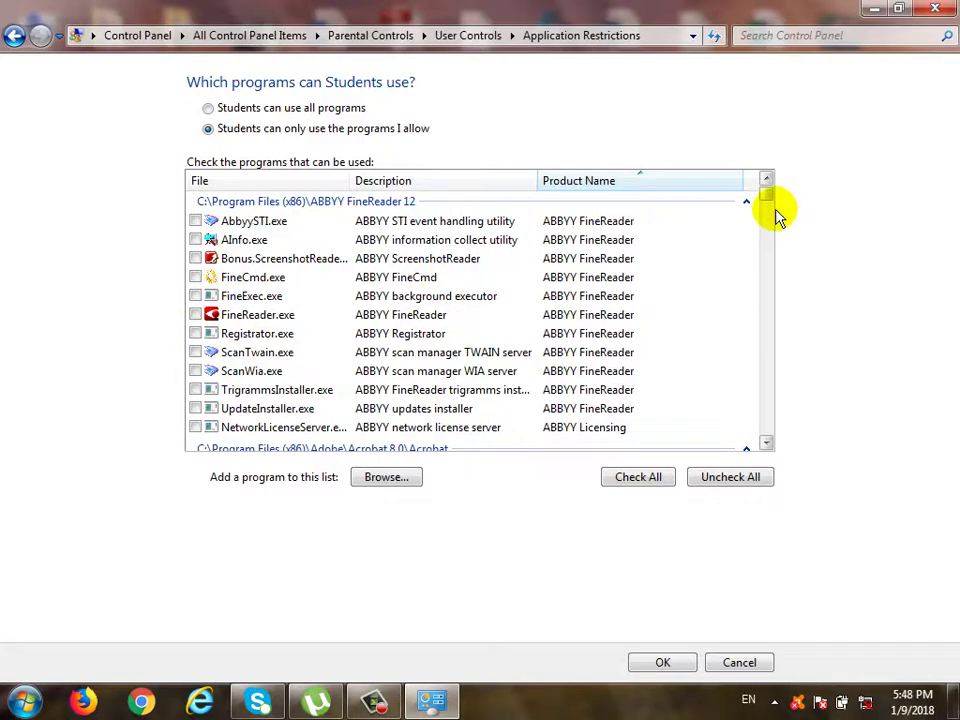
left_click_drag(761, 195, 766, 237)
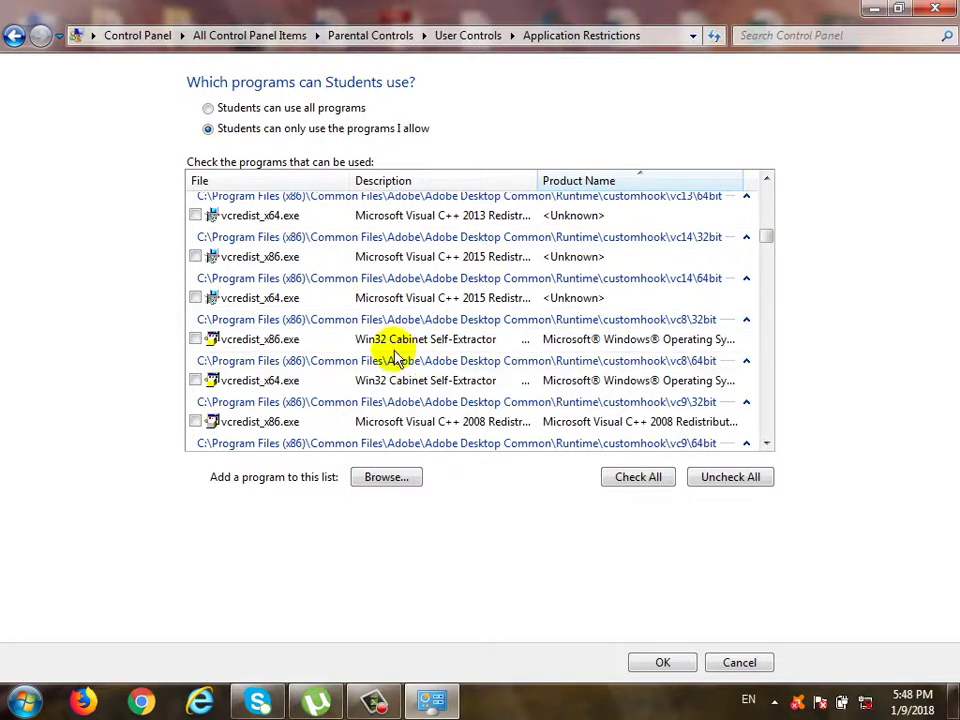
left_click(767, 443)
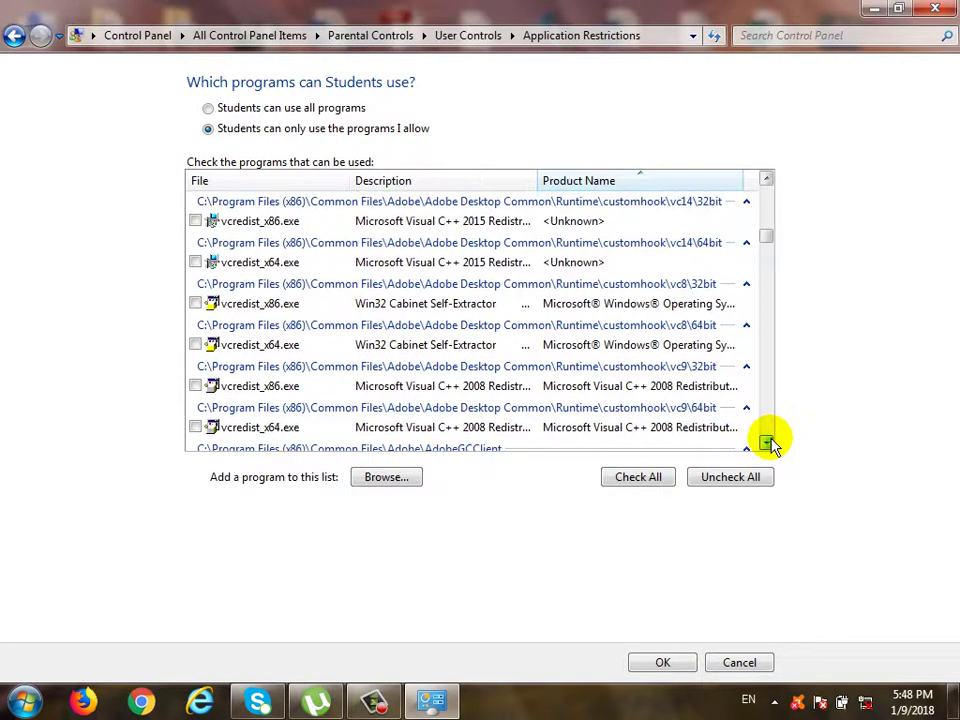
left_click_drag(767, 443, 767, 443)
left_click(668, 485)
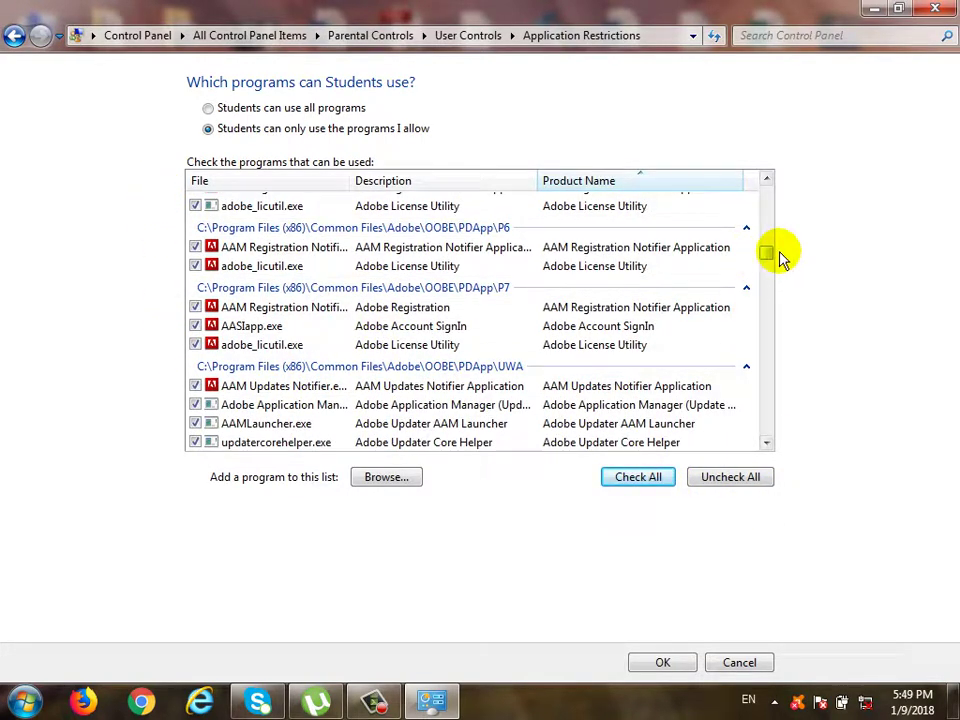
Step: Try disallowing CamRecorder.exe, clearing all allowed programs and toggling CamPlay.exe, and return to the Students user controls without saving
left_click_drag(767, 254, 768, 317)
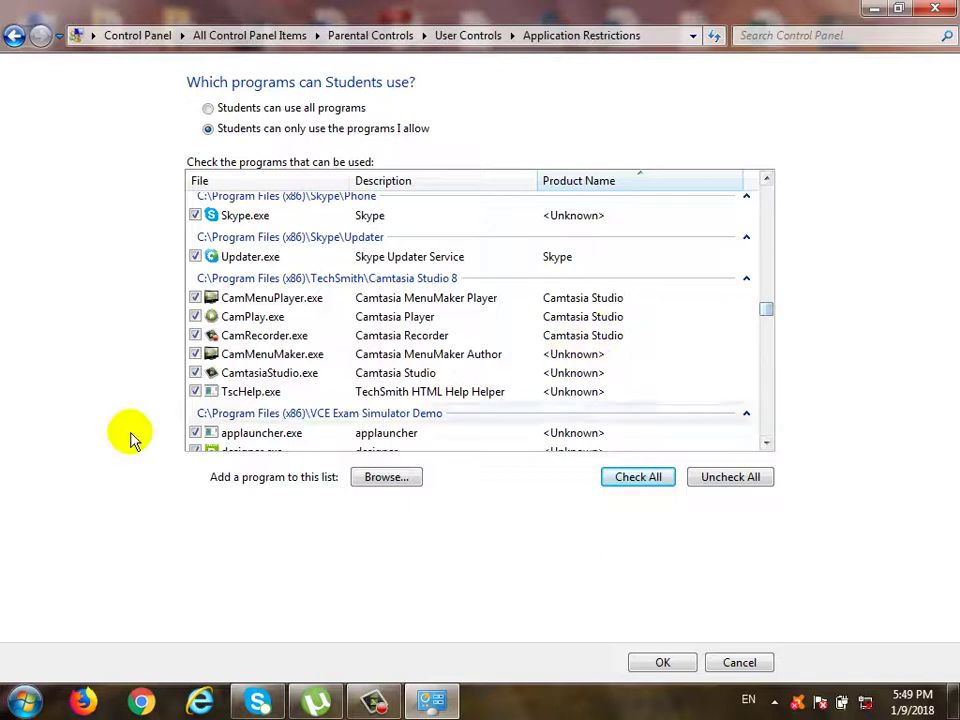
left_click(195, 335)
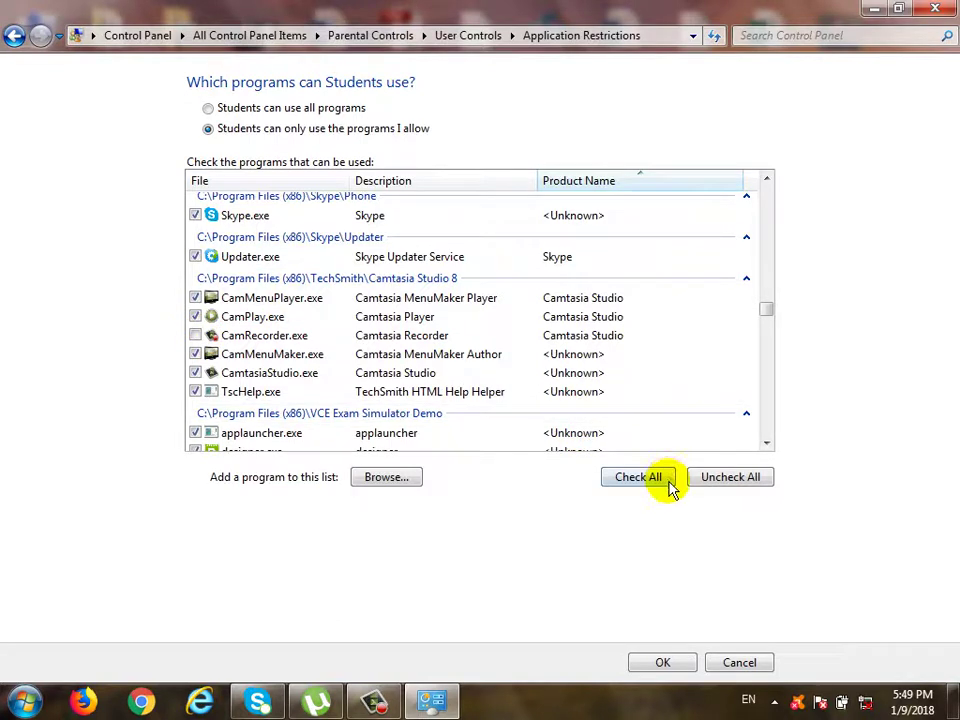
left_click(712, 480)
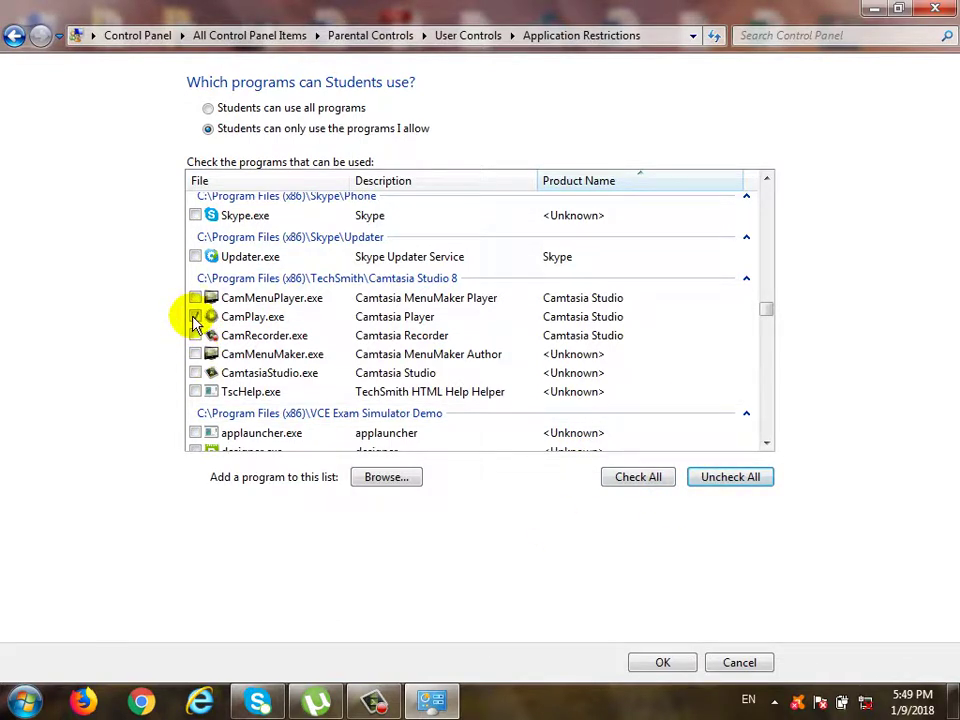
left_click(195, 317)
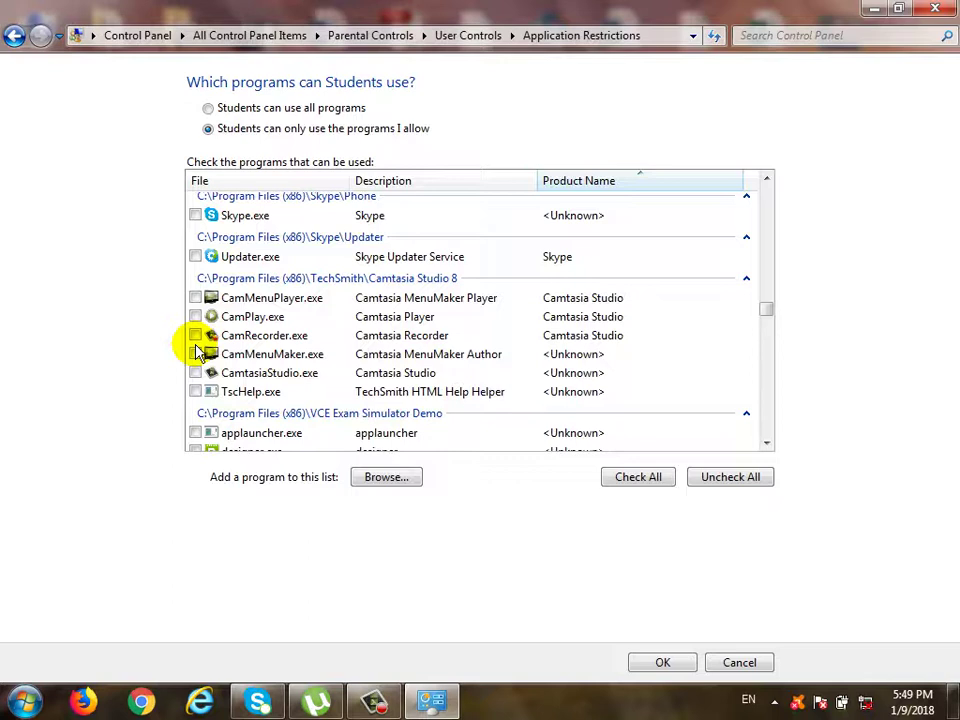
left_click(14, 37)
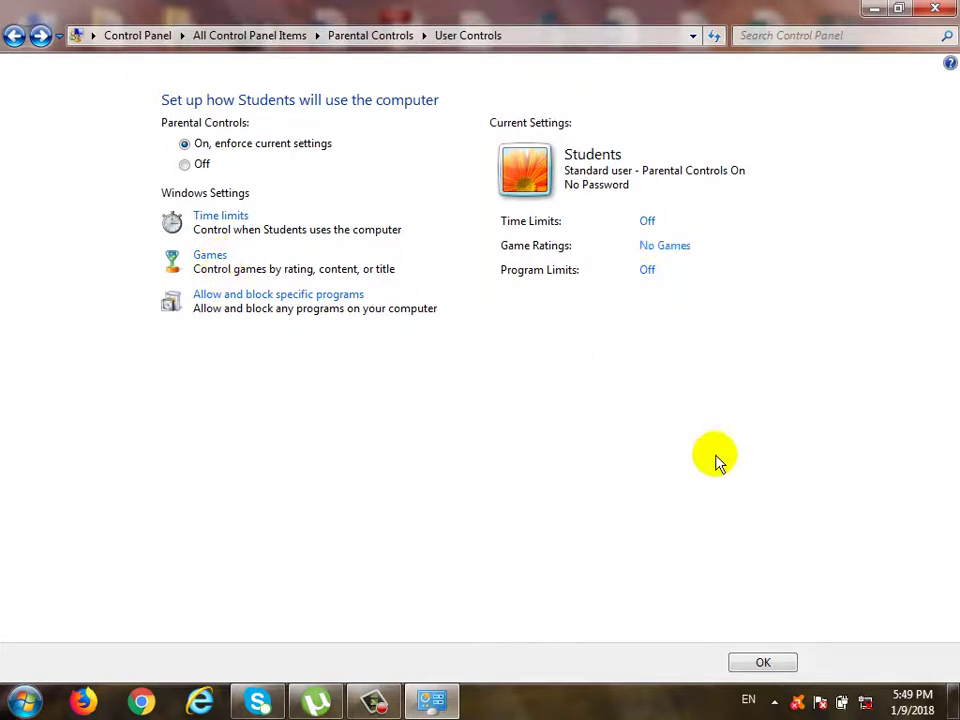
Step: Confirm the Students parental control settings, and return from the user list to the account's user controls
left_click(763, 662)
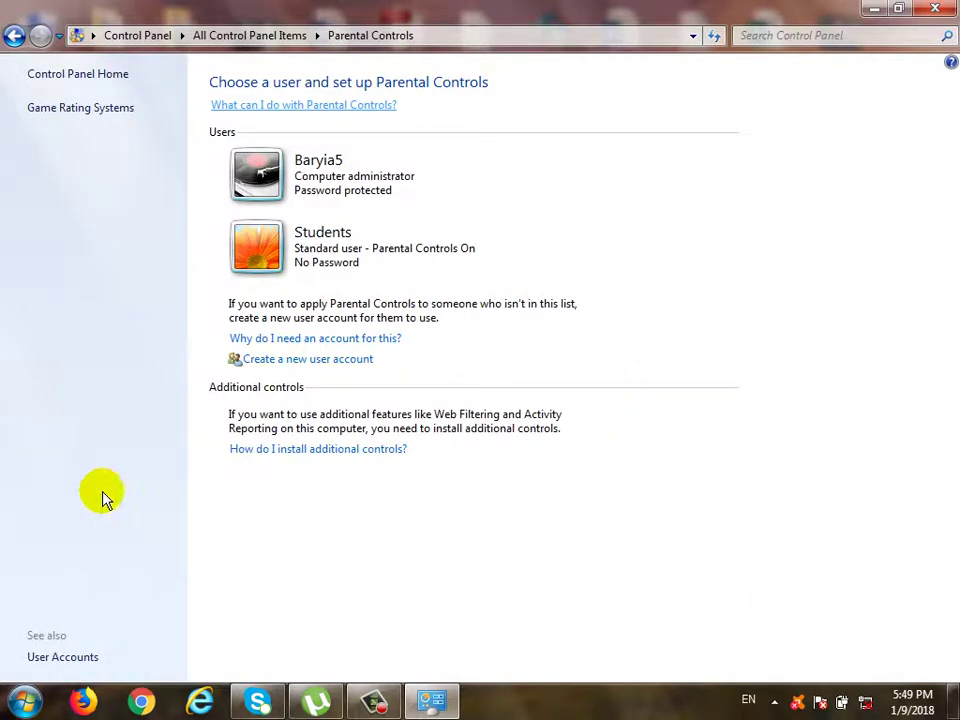
left_click(25, 700)
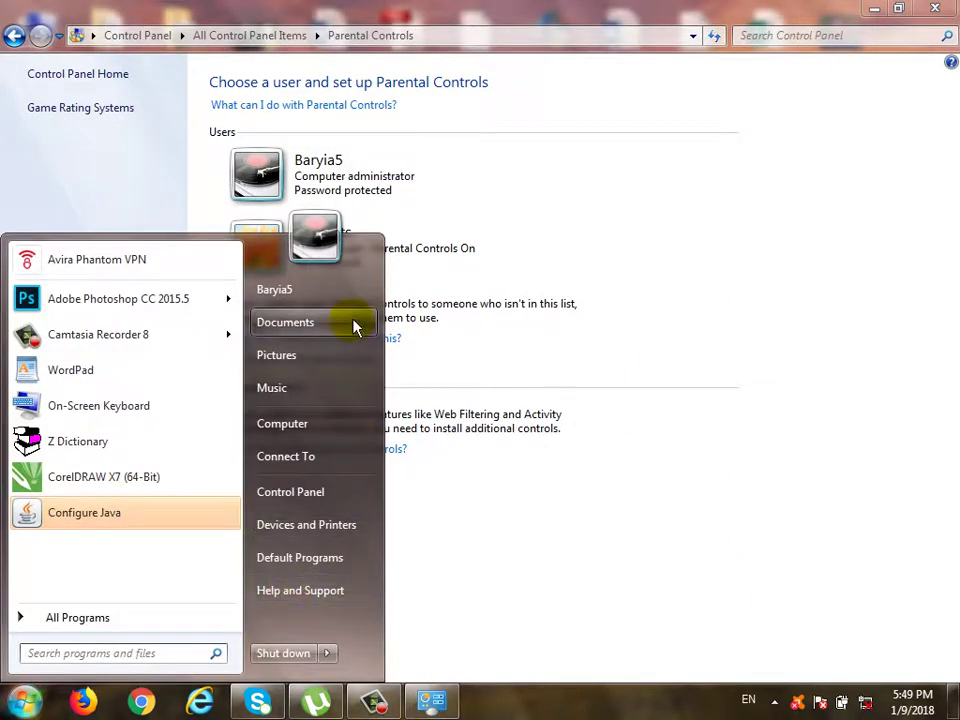
left_click(456, 64)
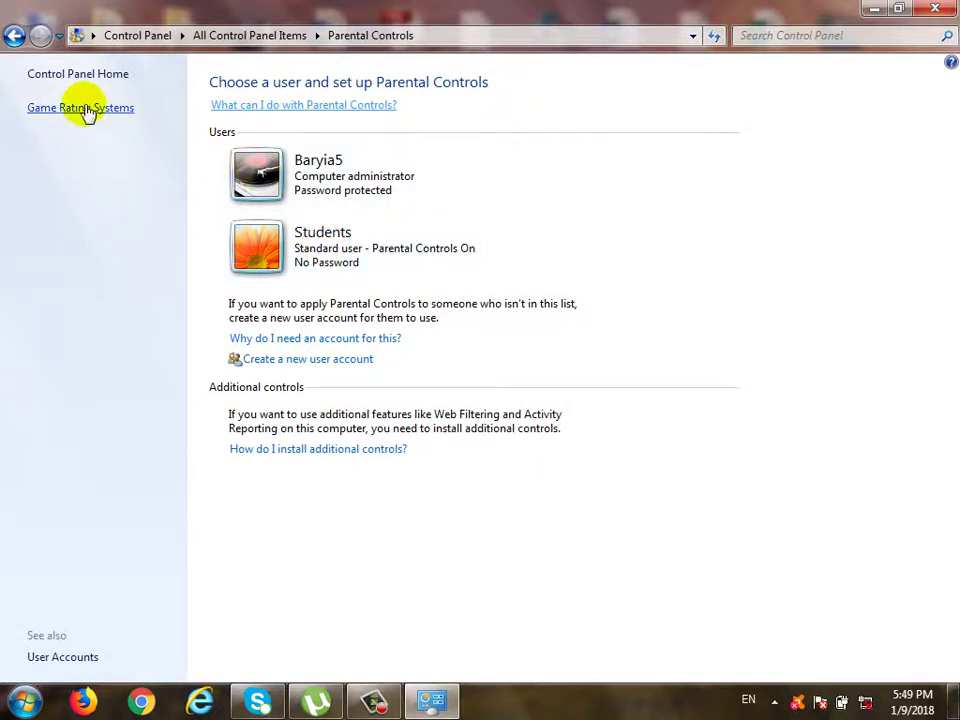
left_click(14, 37)
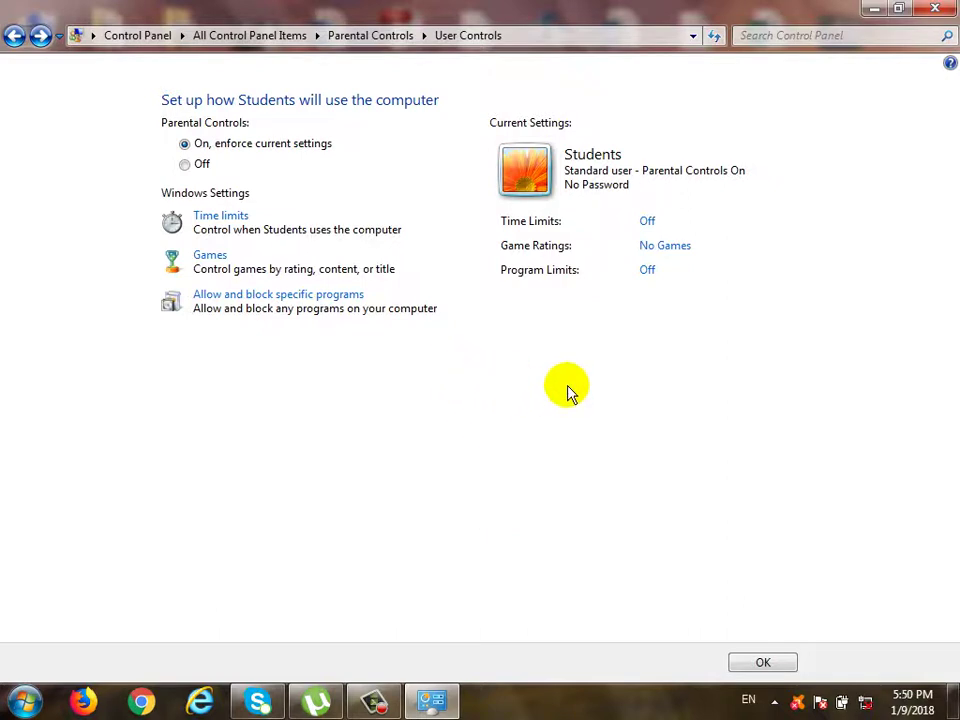
Step: Close the user controls, reopen Control Panel to look over all its items, and close it again
left_click(934, 9)
left_click(24, 701)
left_click(280, 491)
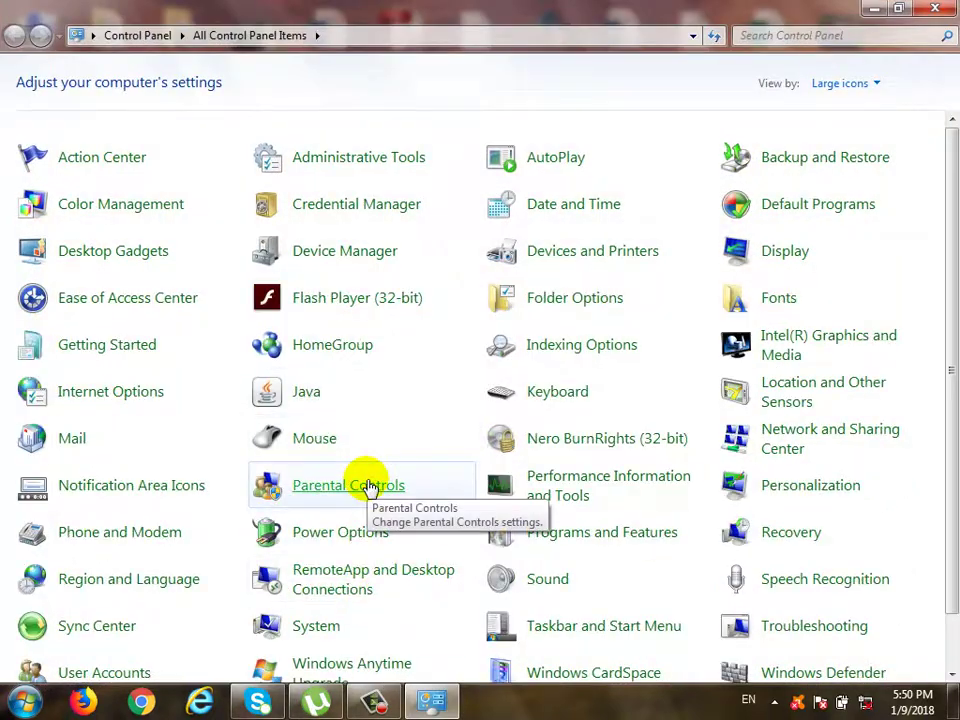
left_click_drag(945, 312, 945, 422)
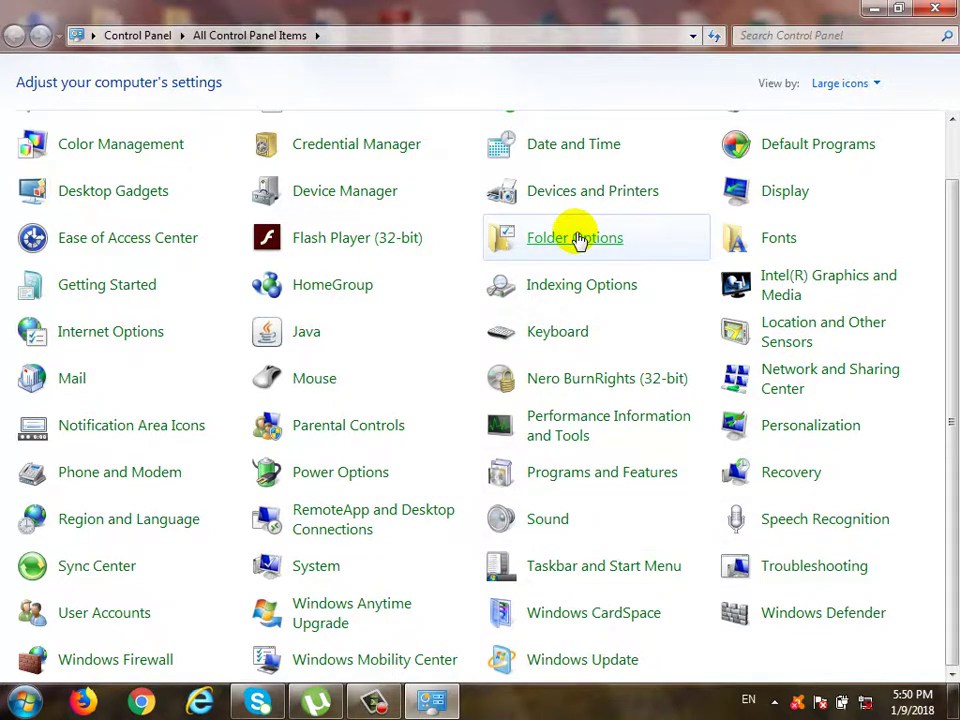
key("alt+F4")
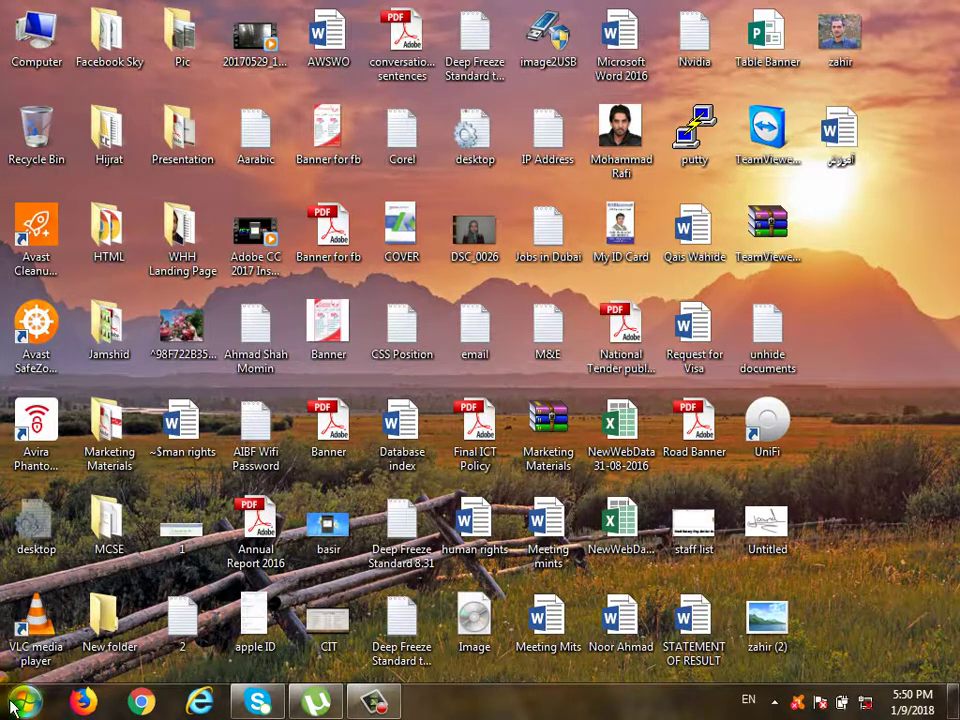
Step: Examine the shutdown options up to Restart, and dismiss the color scheme prompt
left_click(12, 707)
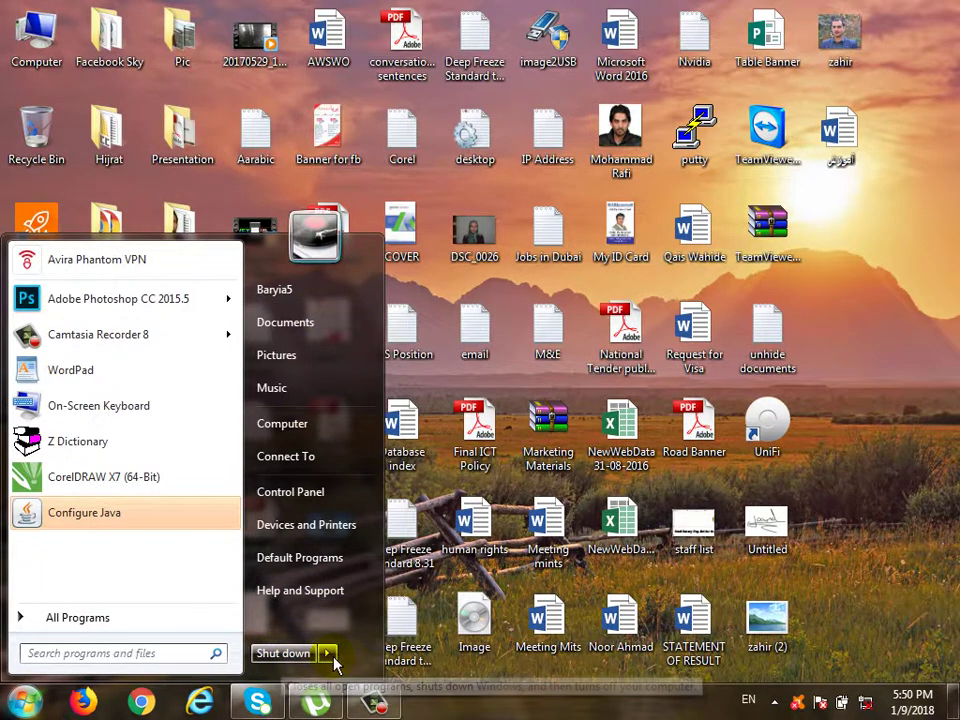
mouse_move(335, 662)
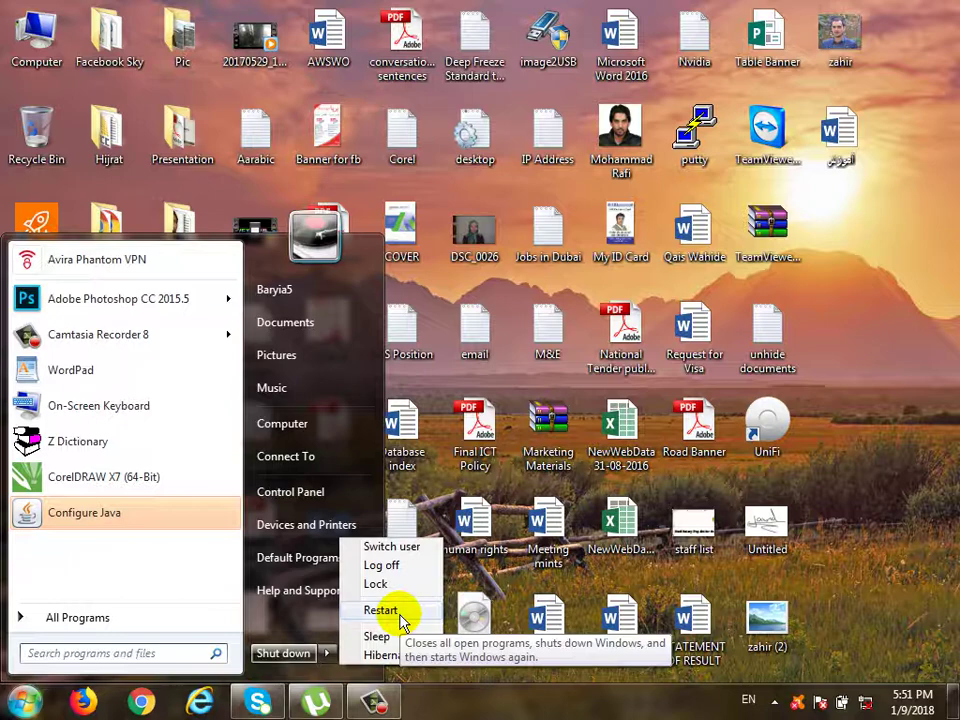
left_click(400, 617)
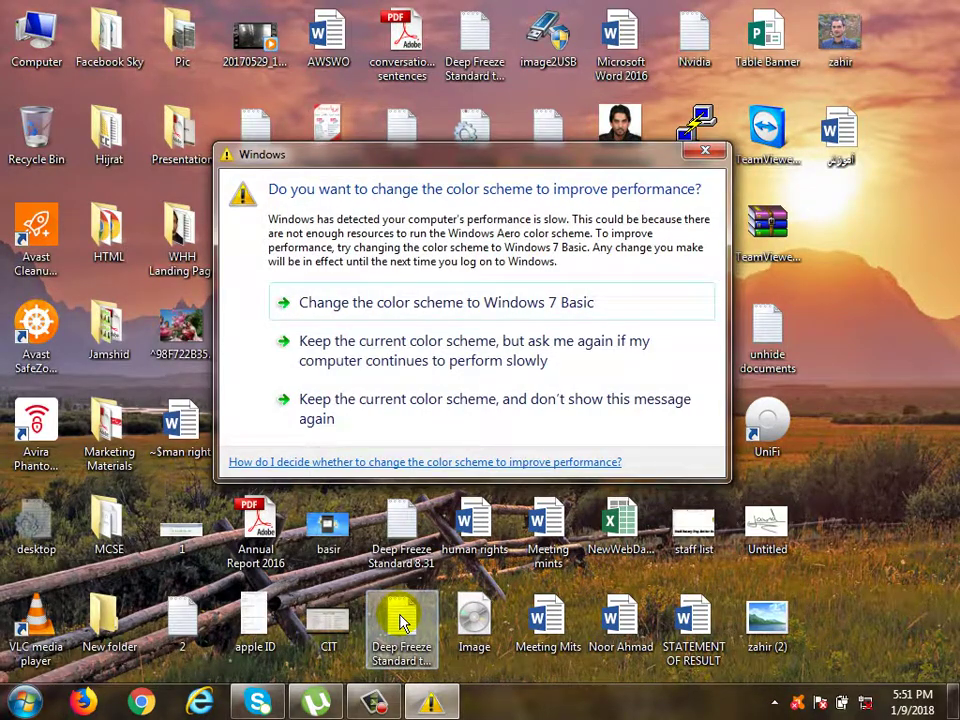
left_click(706, 151)
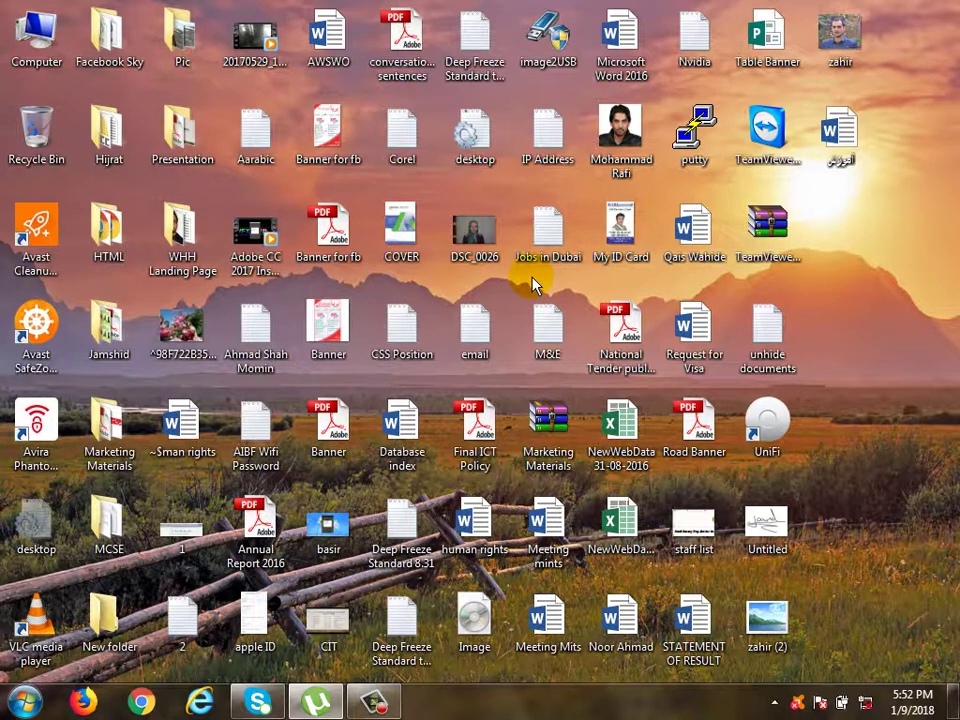
Step: Review the shutdown options and choose Switch user from the current account
left_click(26, 702)
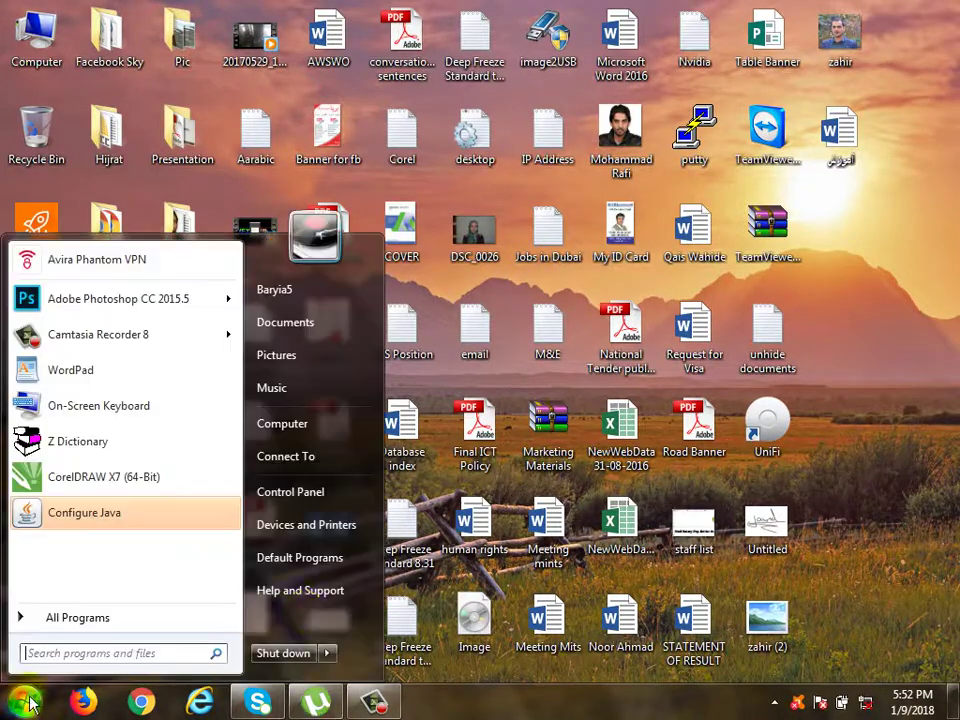
left_click(326, 652)
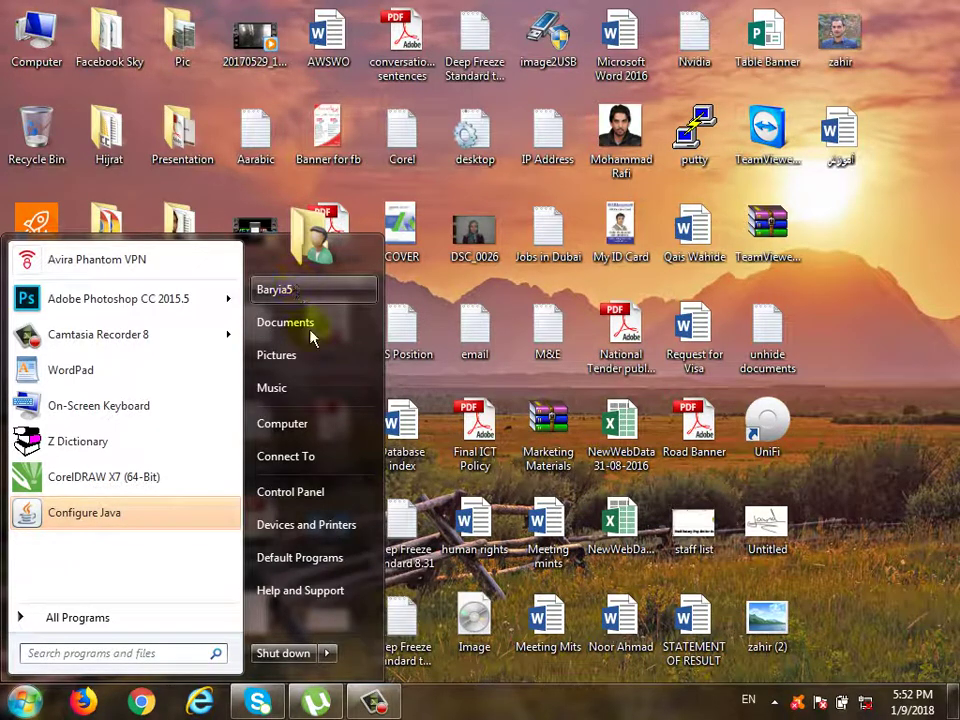
mouse_move(340, 658)
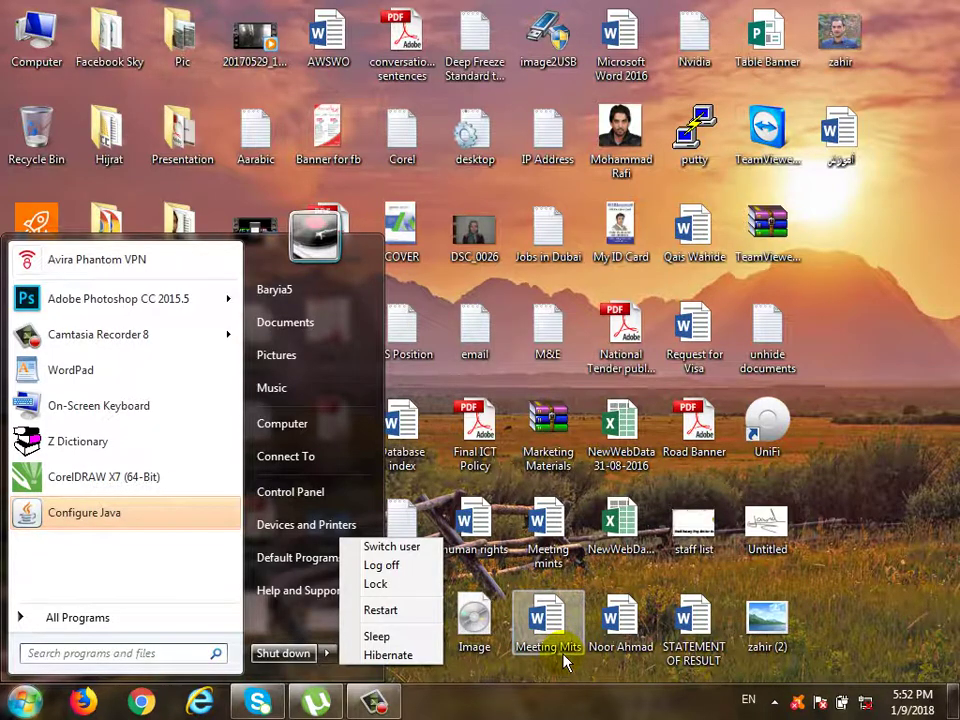
left_click(392, 547)
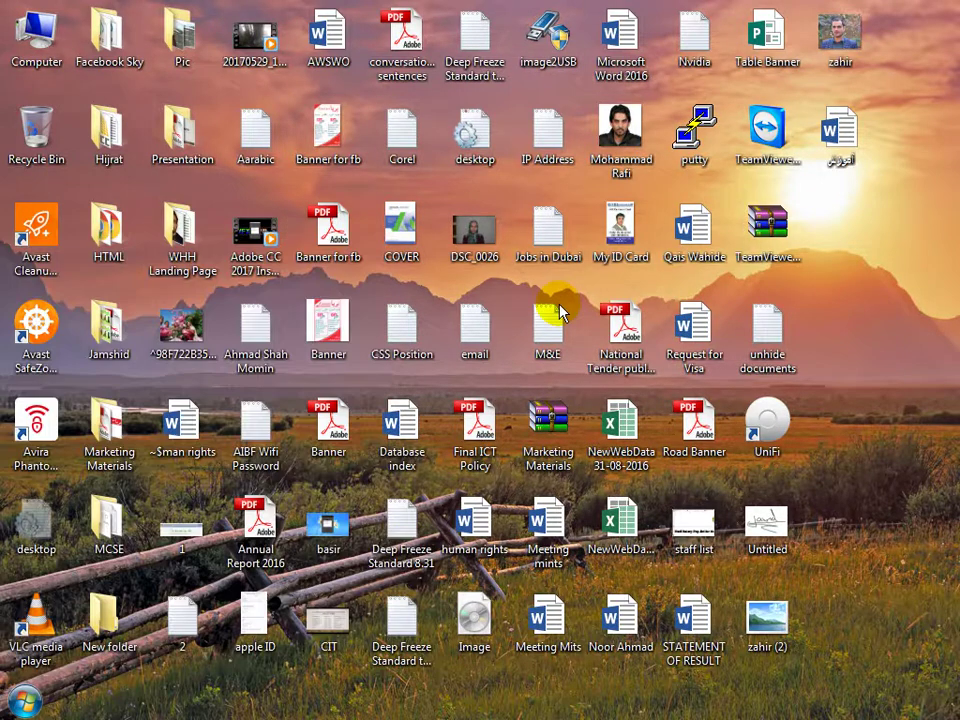
left_click(378, 703)
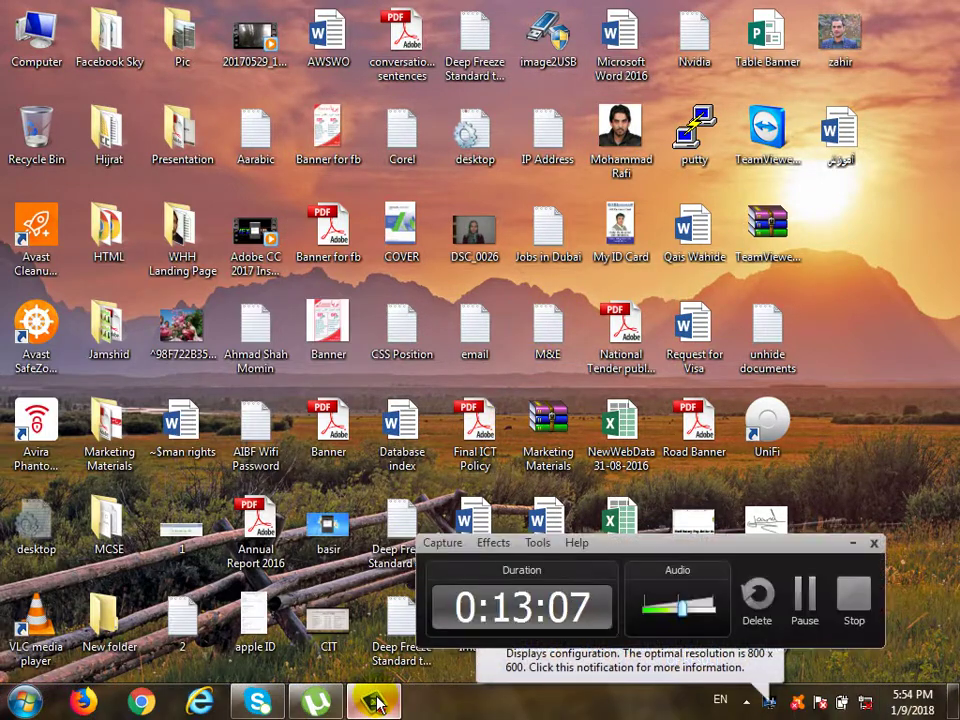
left_click(378, 703)
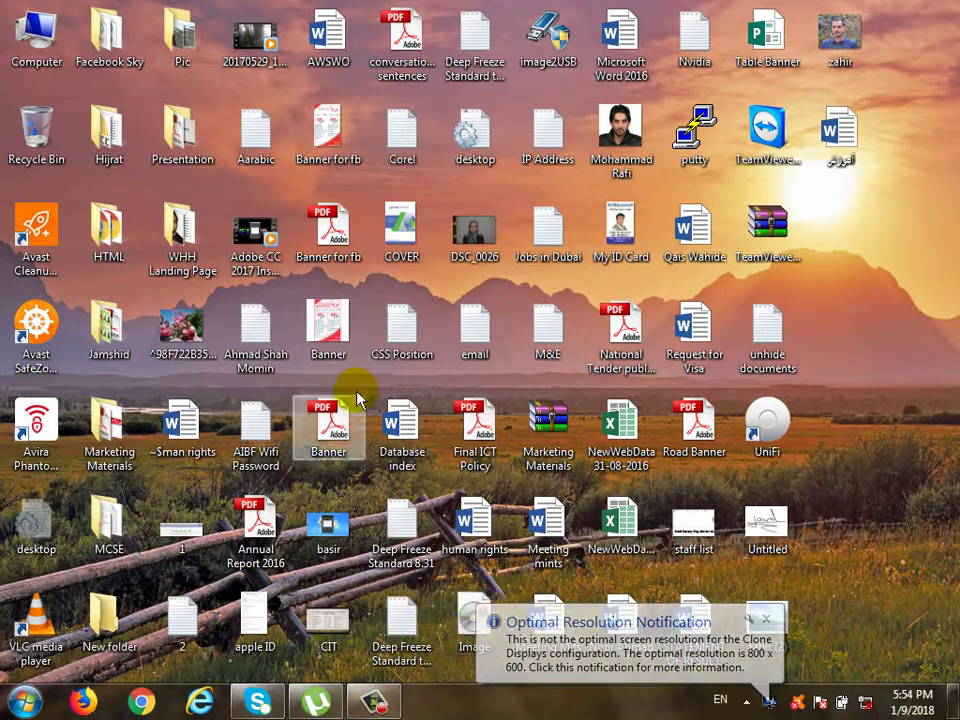
Step: Examine the Sleep option among the shutdown choices, and close them without choosing any
key("super")
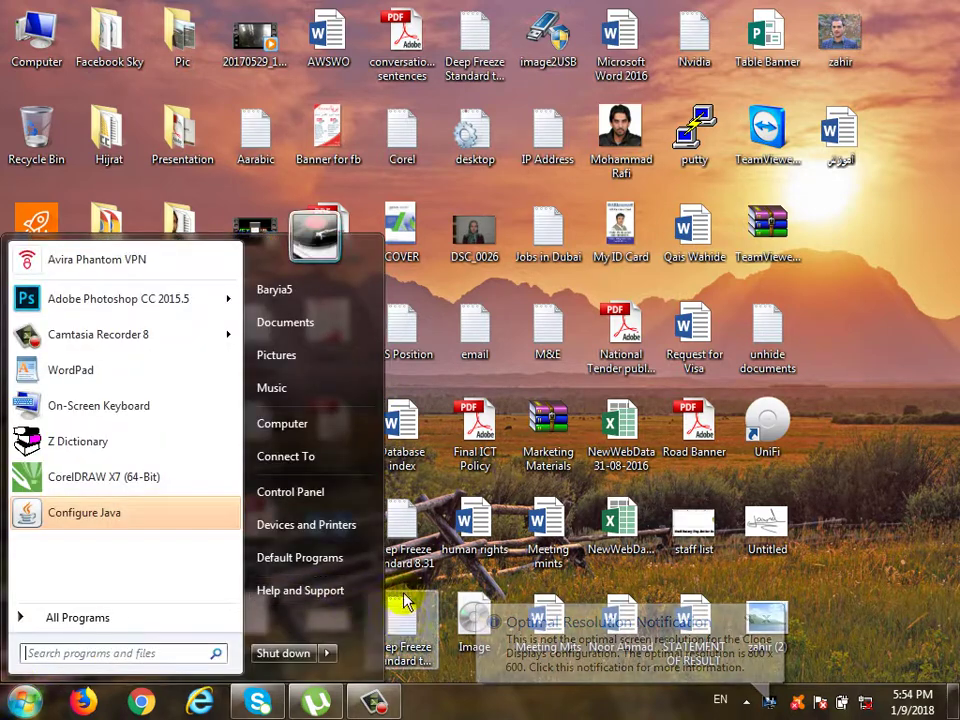
left_click(326, 653)
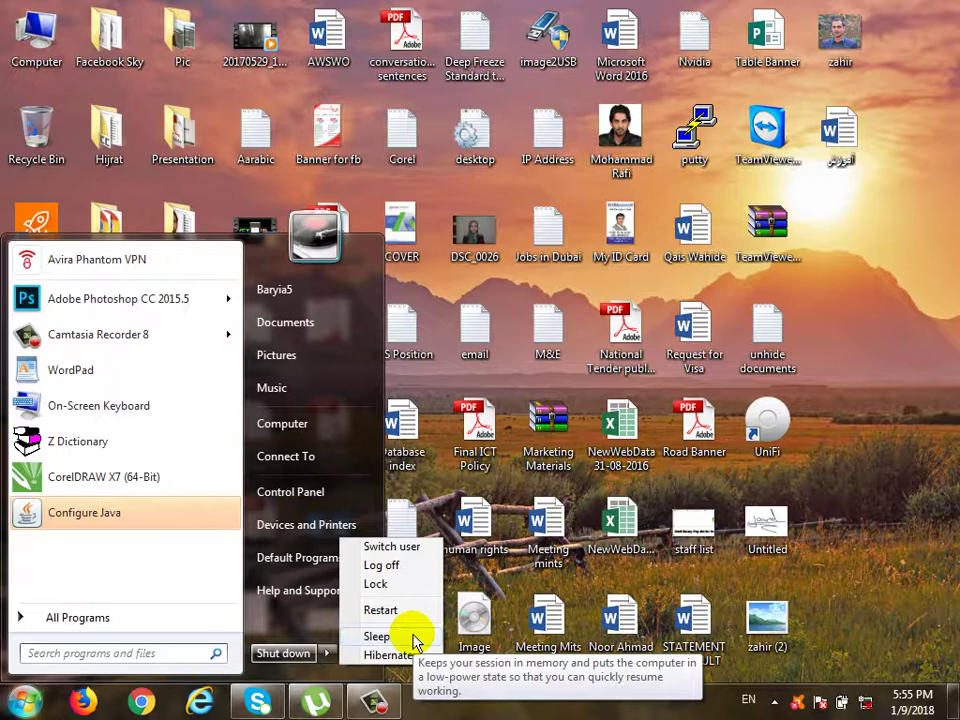
left_click(365, 428)
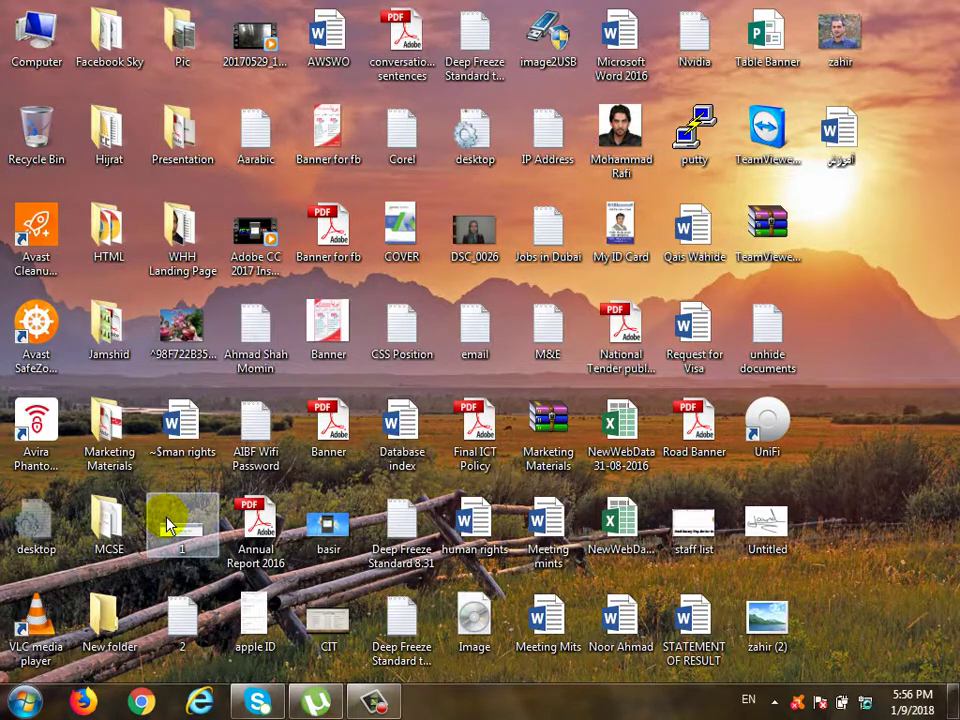
Step: Examine the Hibernate option among the shutdown choices, dismissing the color scheme prompt and leaving without choosing any
key("super")
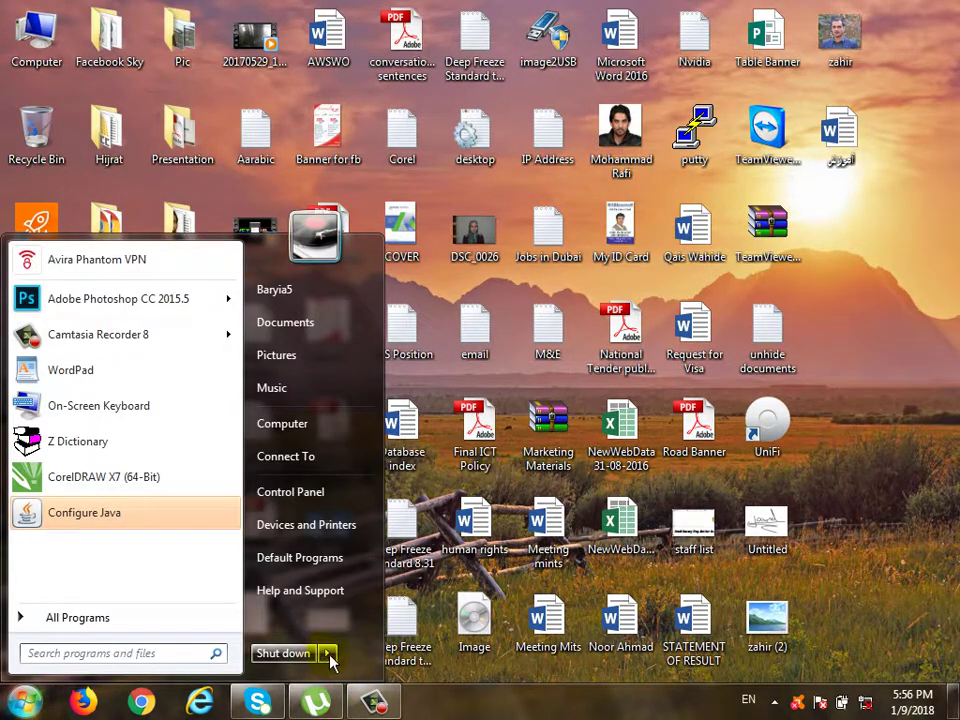
left_click(326, 655)
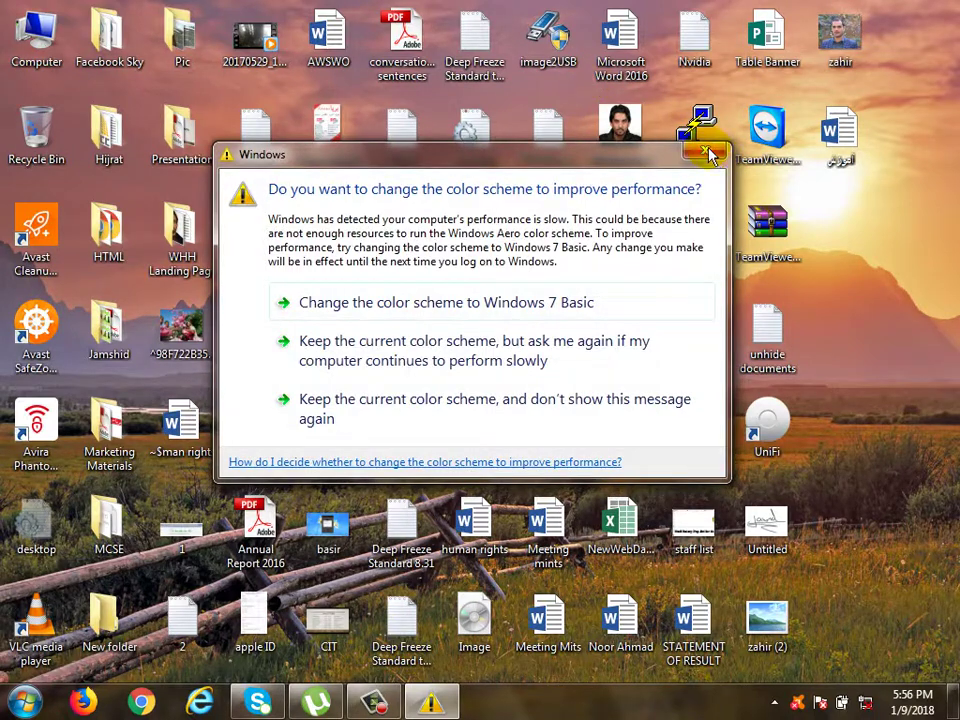
left_click(708, 154)
left_click(25, 700)
mouse_move(328, 653)
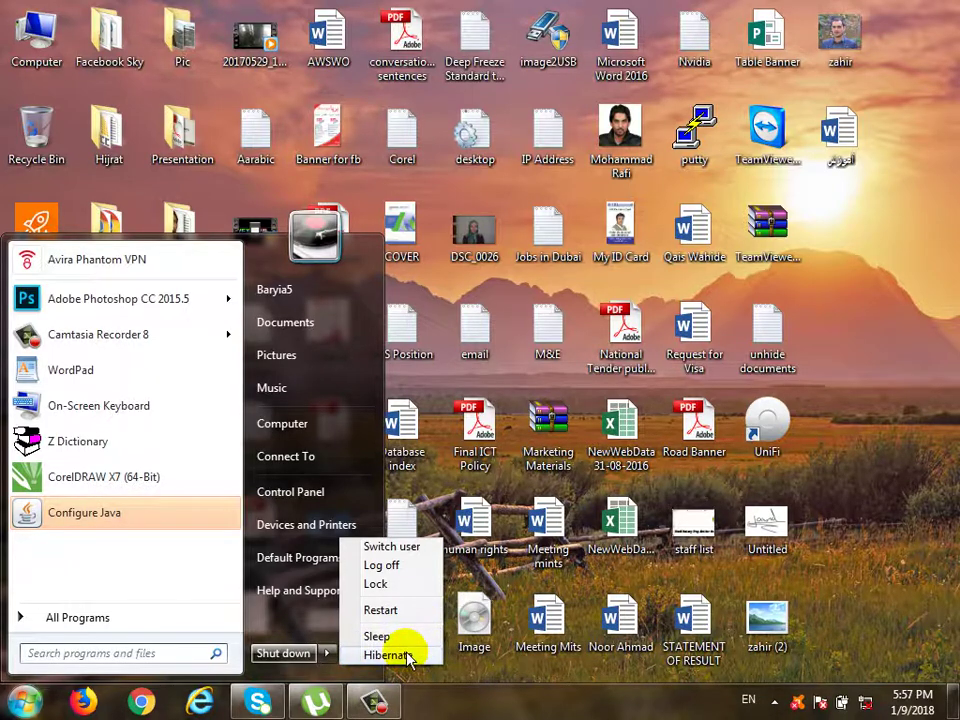
left_click(473, 612)
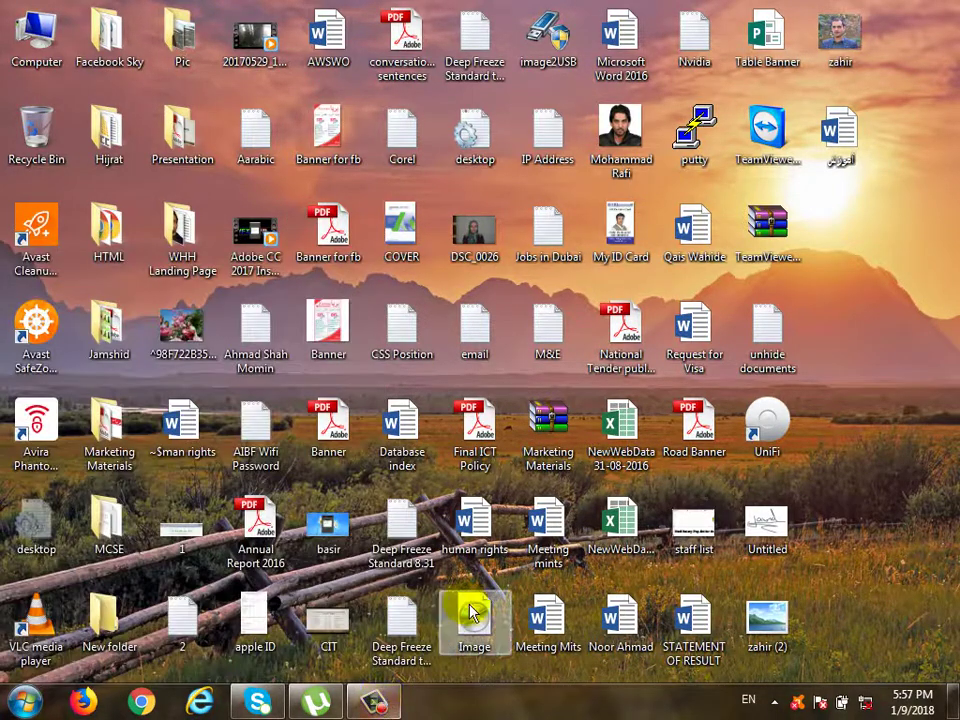